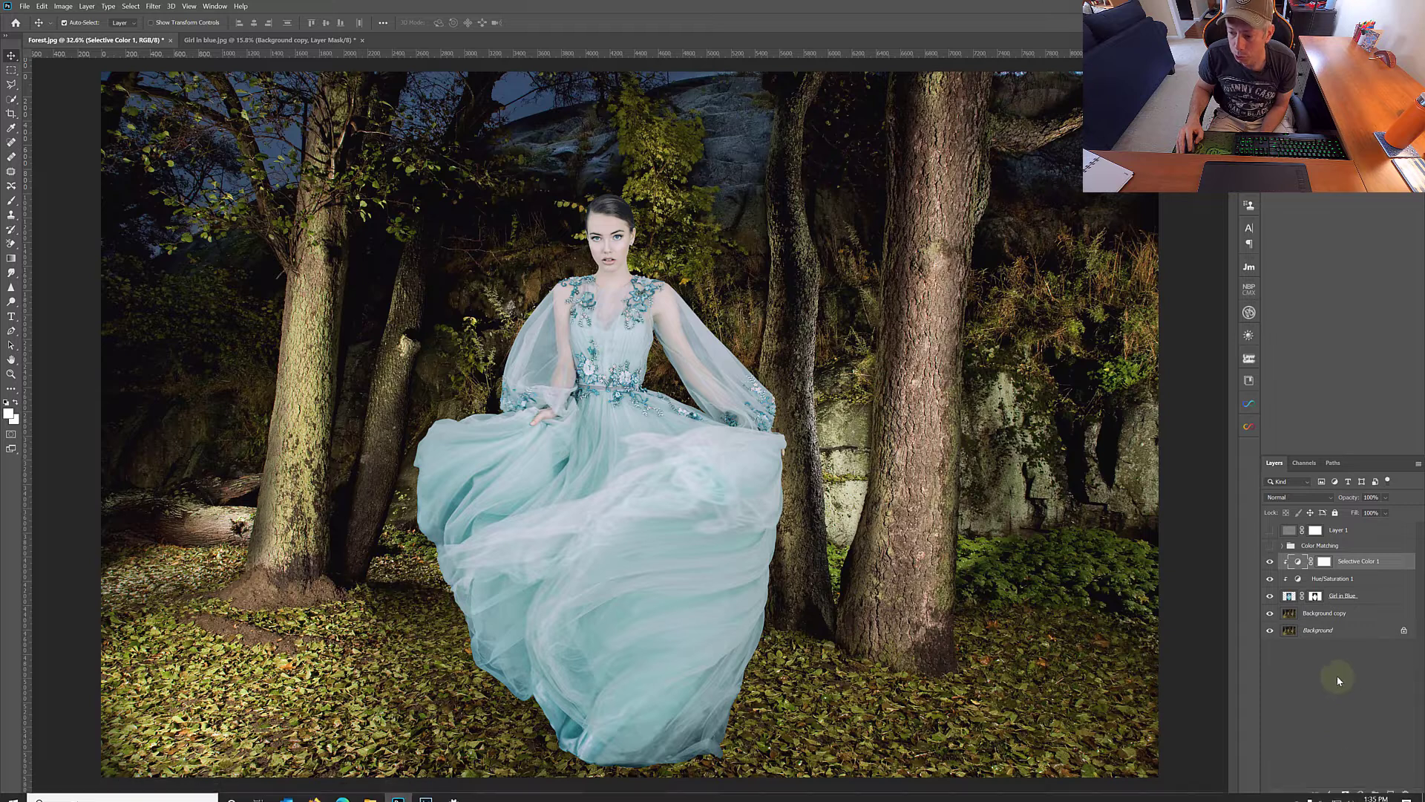
# Step: Add a new empty layer between the Girl in Blue layer and Background copy, with its blend mode set to Multiply
pyautogui.click(1391, 794)
pyautogui.moveTo(1285, 564); pyautogui.dragTo(1350, 629)
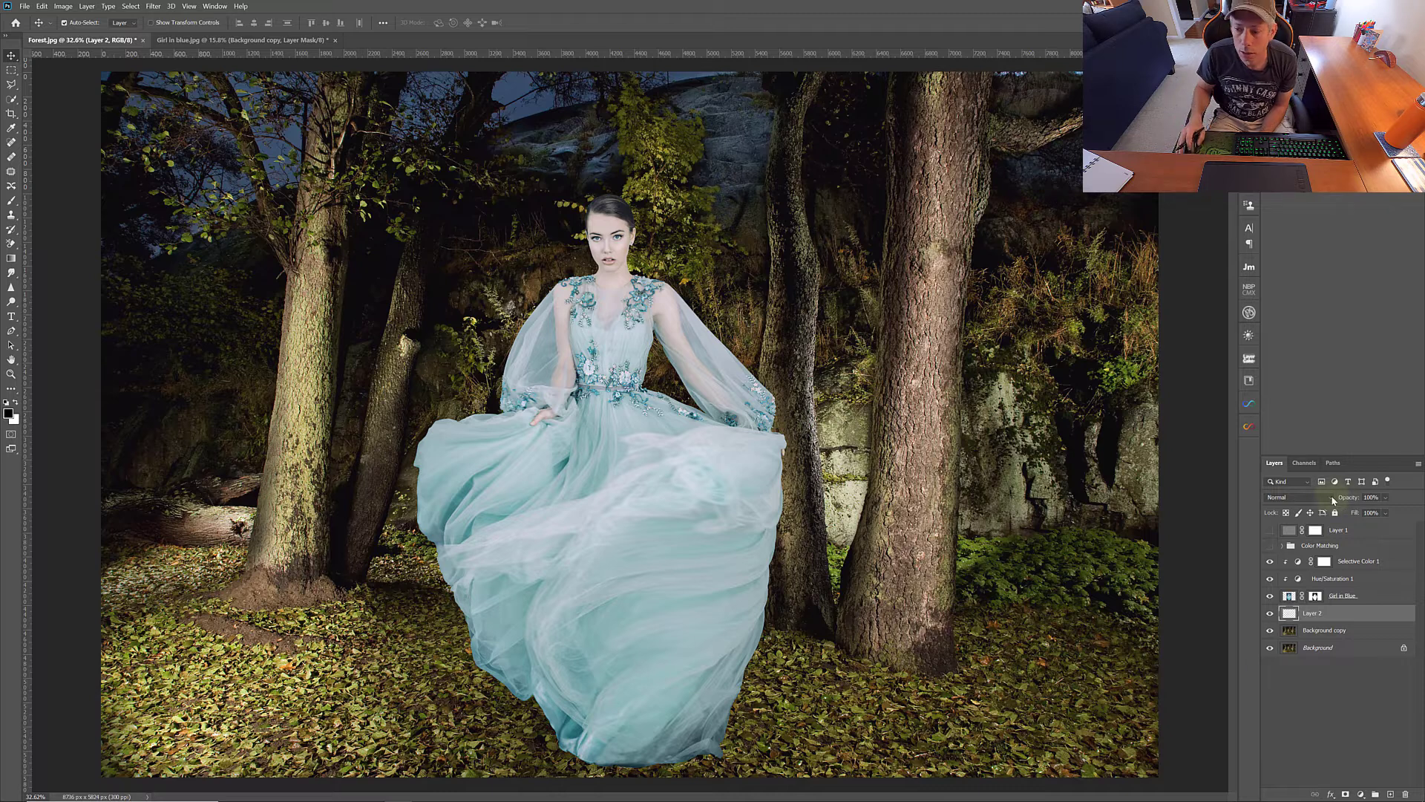
pyautogui.click(1333, 501)
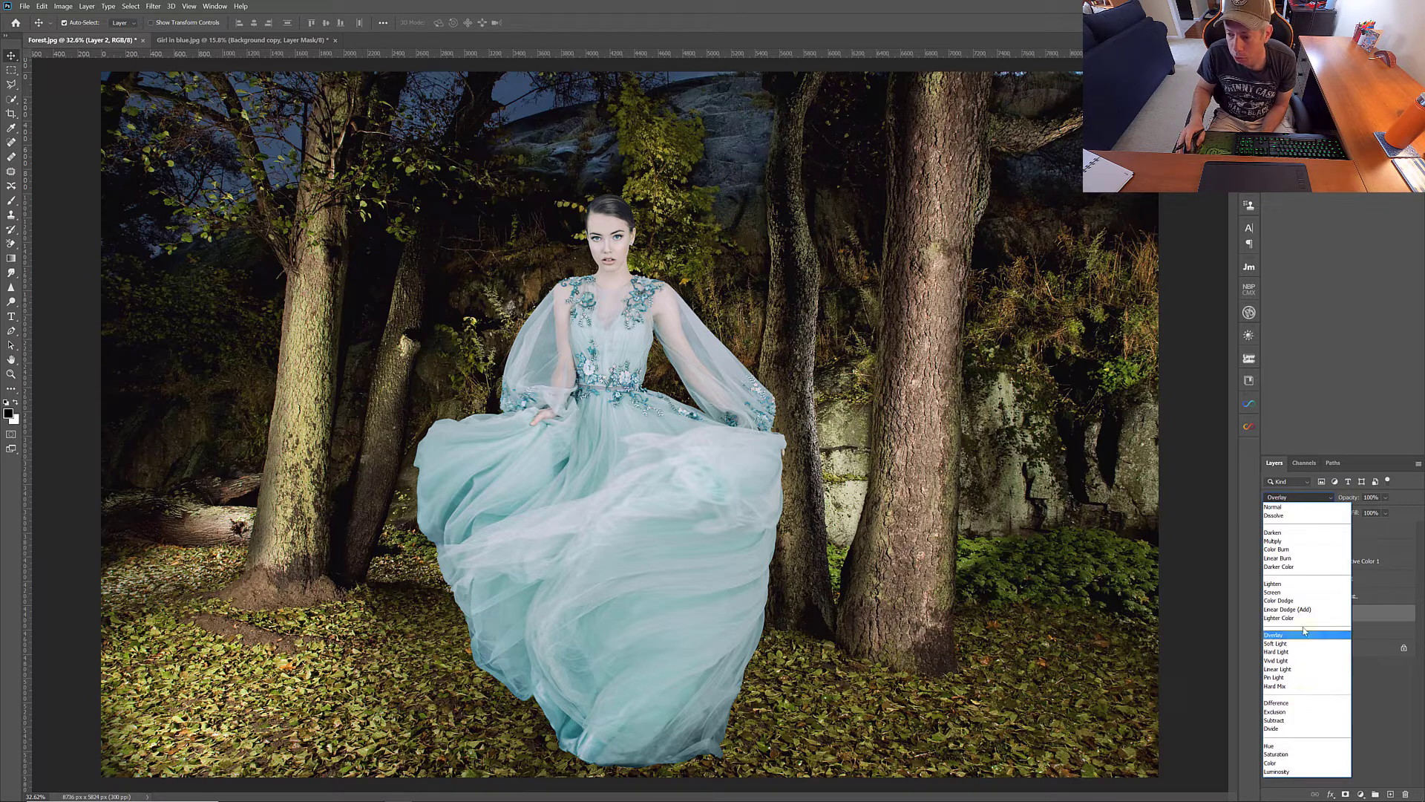
pyautogui.click(1298, 541)
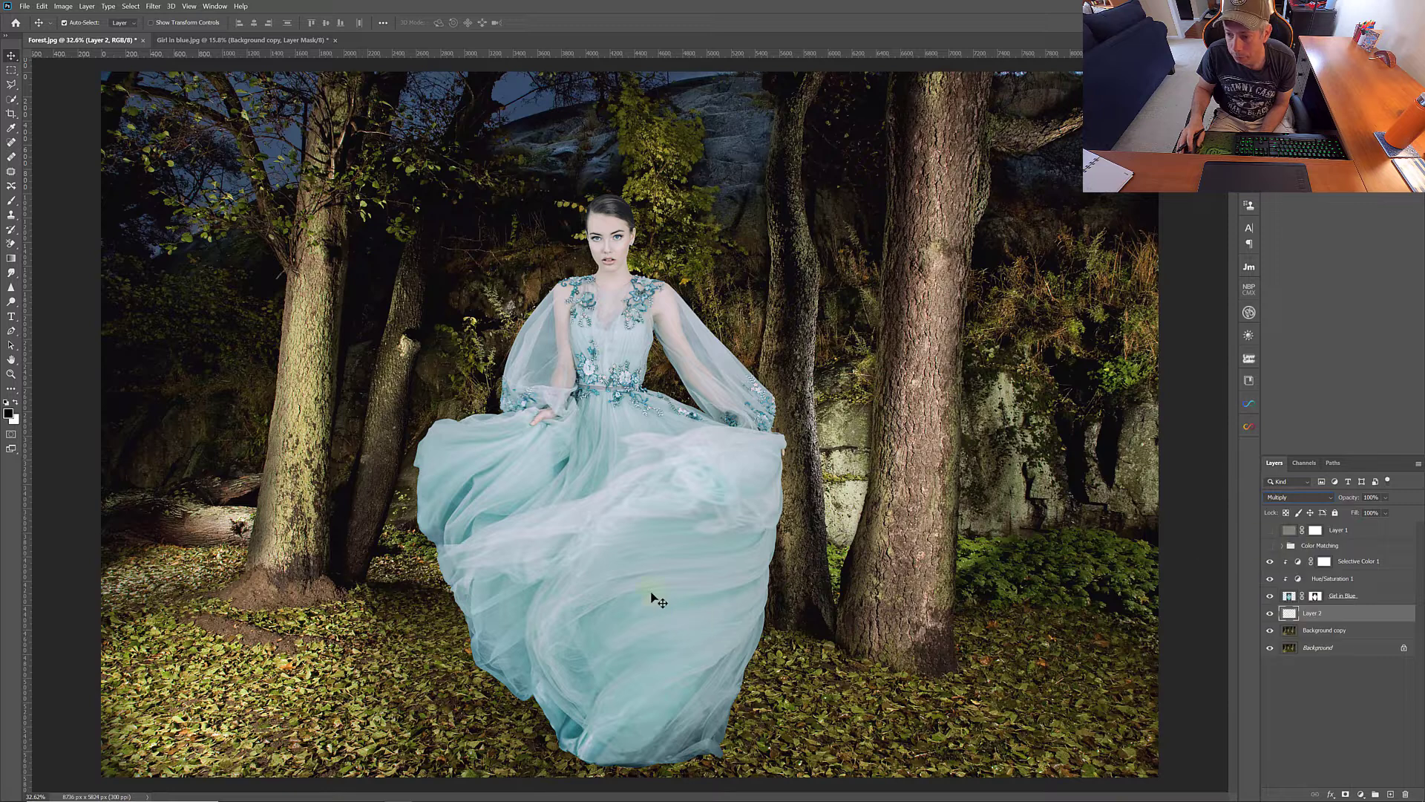
# Step: Brush a soft black shadow on the ground under the dress at 100% opacity and 31% flow, and reduce the layer's opacity to 60%
pyautogui.click(12, 201)
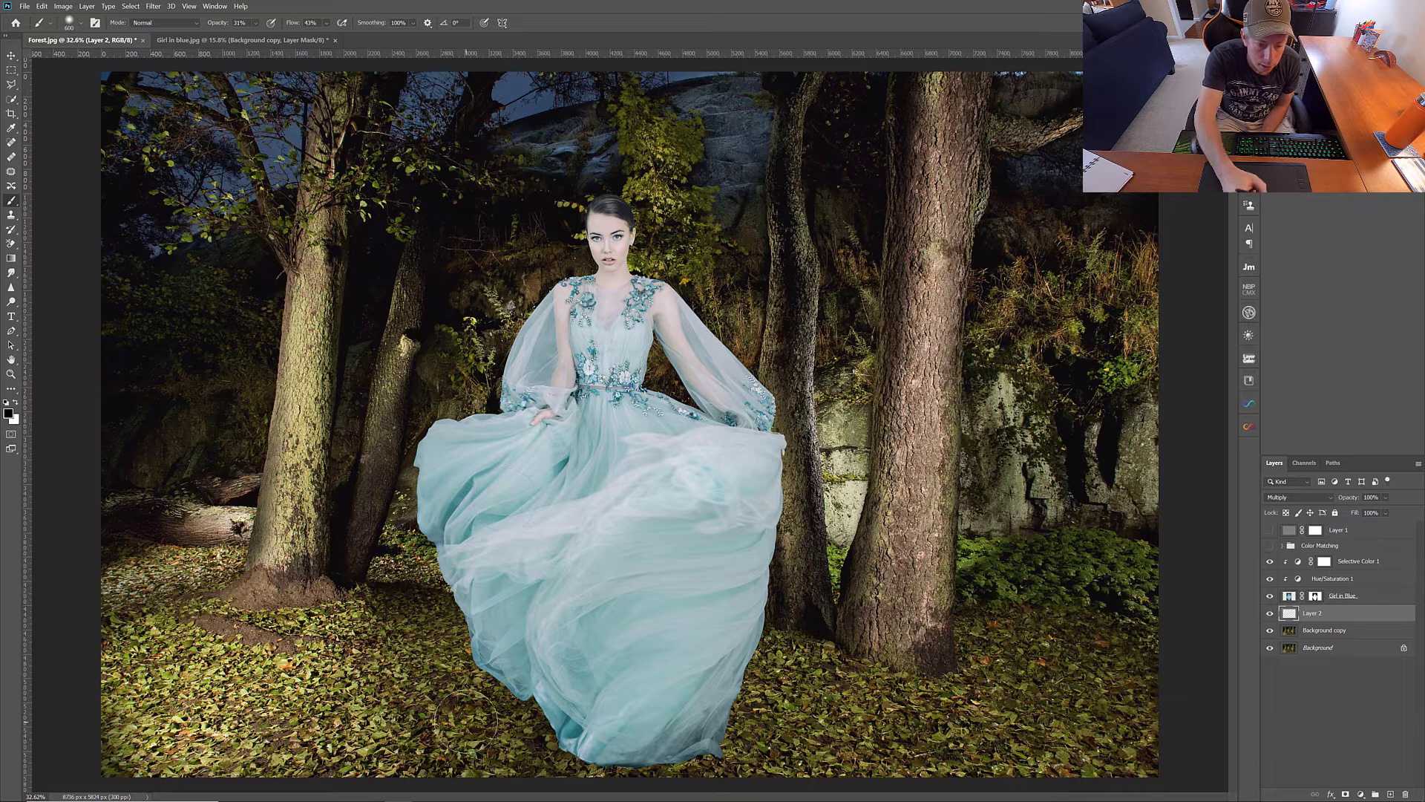
pyautogui.moveTo(485, 689); pyautogui.dragTo(436, 702)
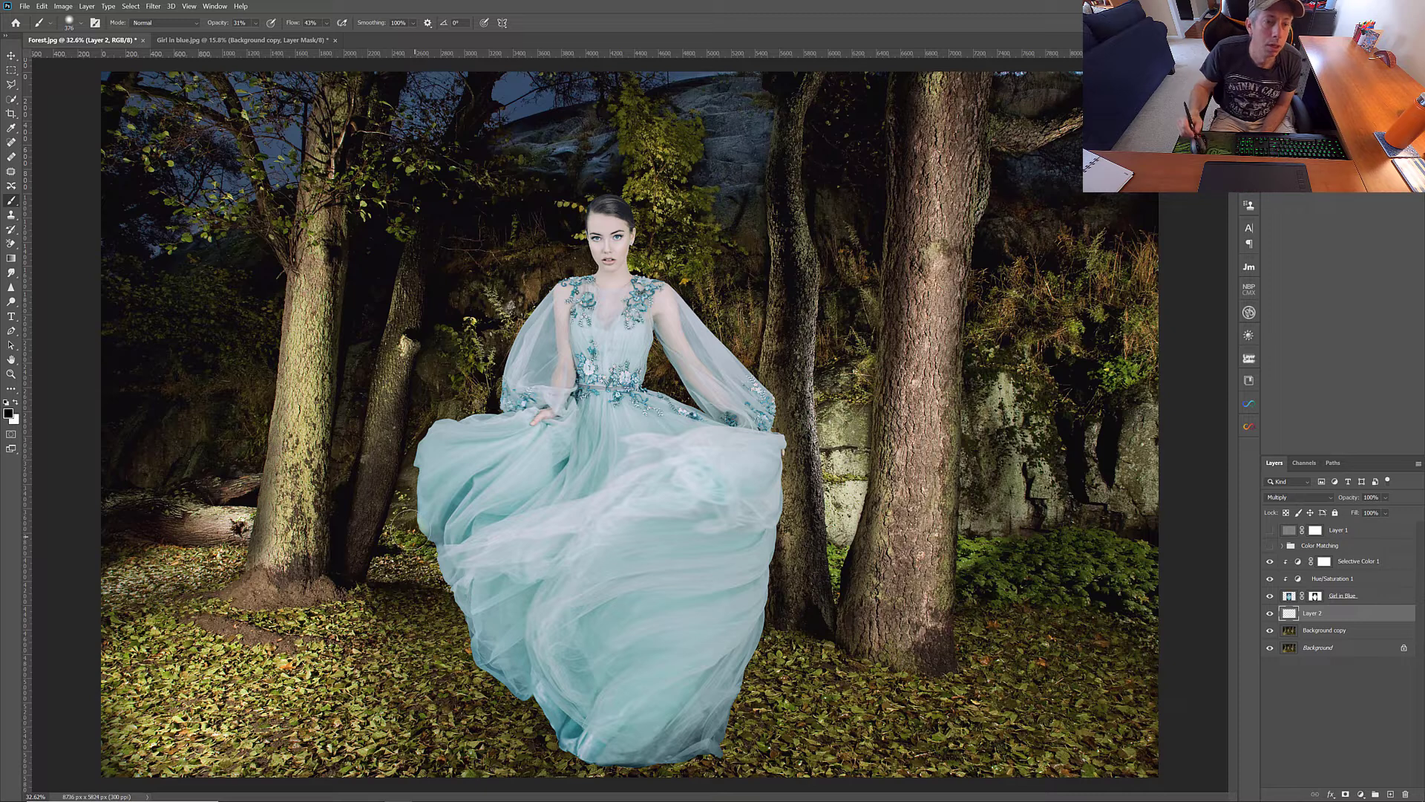
pyautogui.click(327, 23)
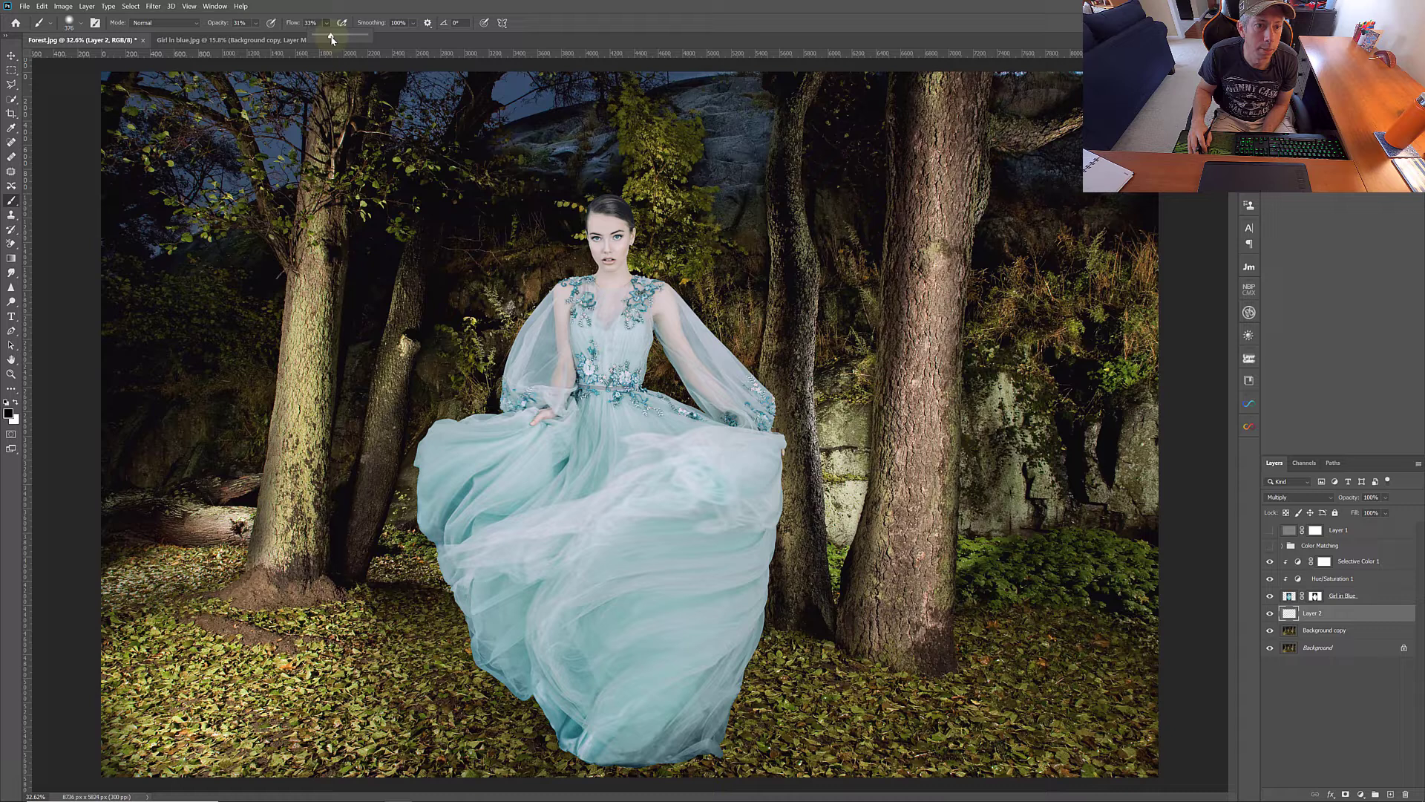
pyautogui.click(255, 25)
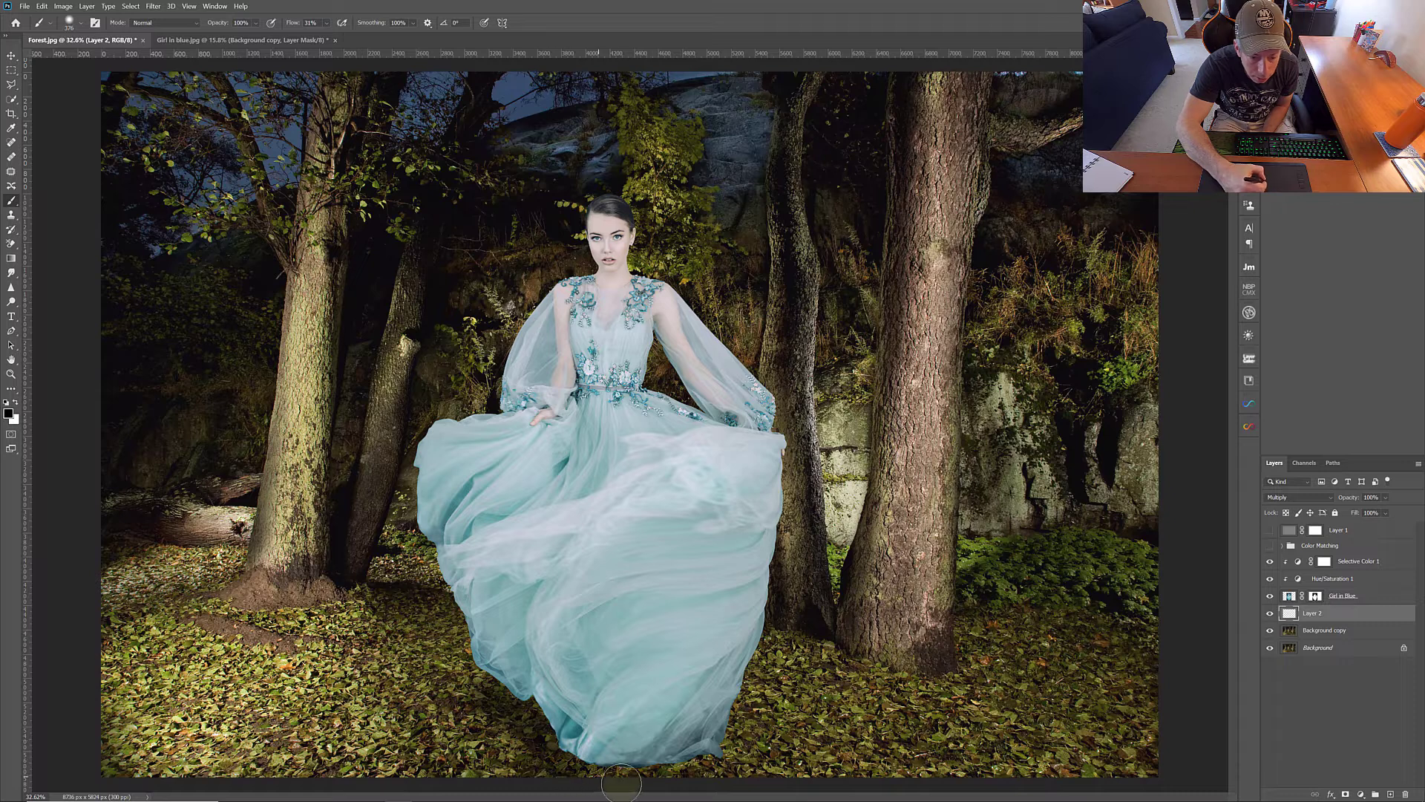
pyautogui.press('[')
pyautogui.press('[')
pyautogui.press('[')
pyautogui.press('[')
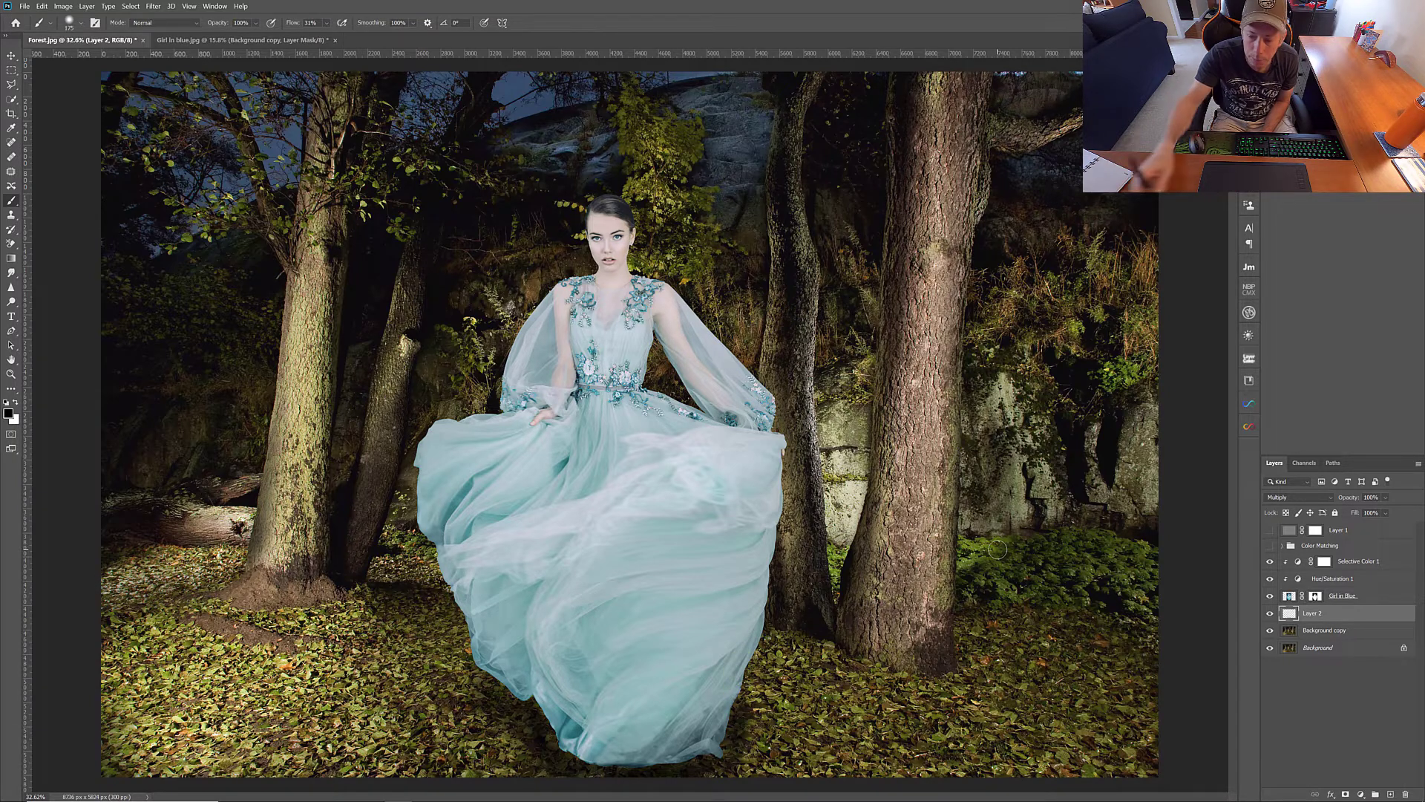
pyautogui.click(1386, 513)
pyautogui.moveTo(1402, 516); pyautogui.dragTo(1392, 513)
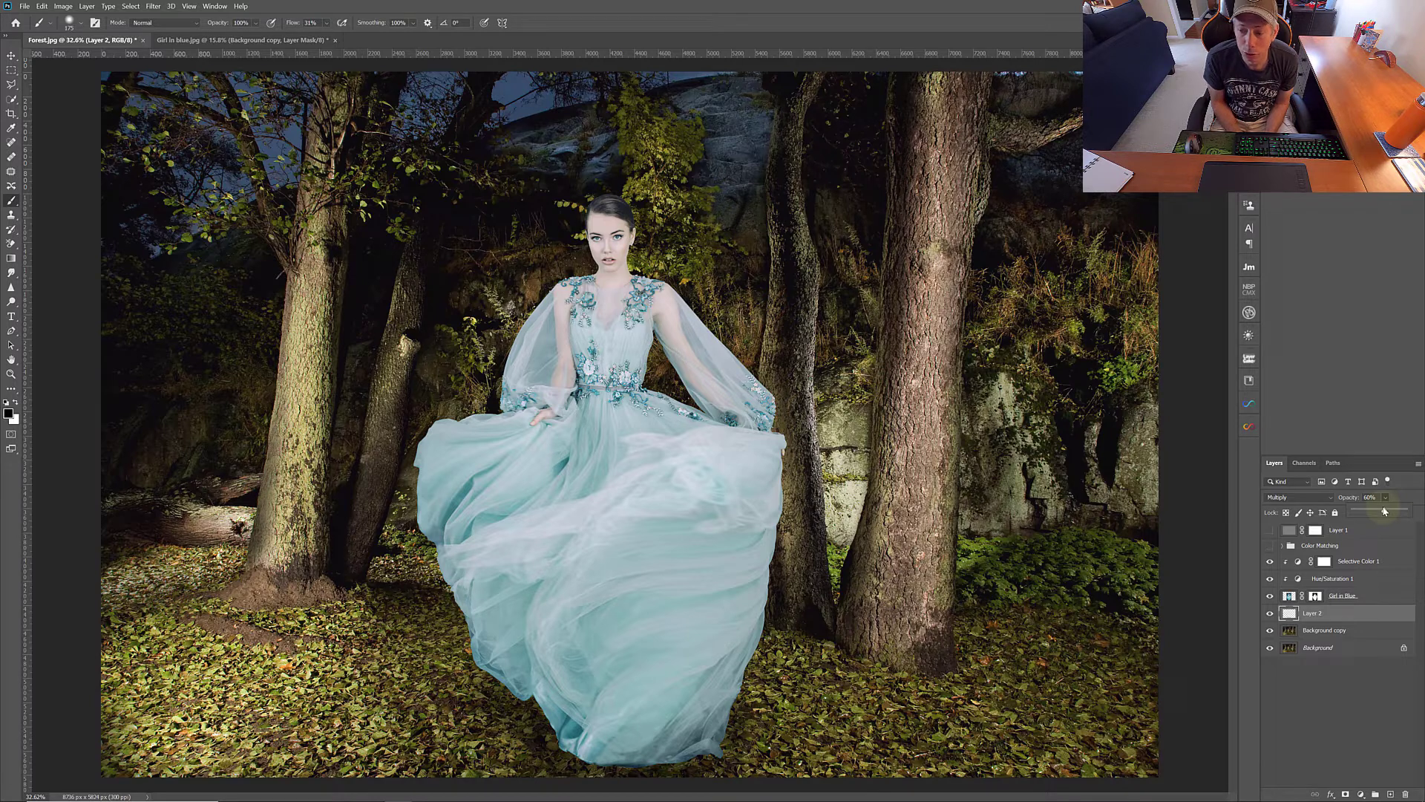
pyautogui.click(1291, 598)
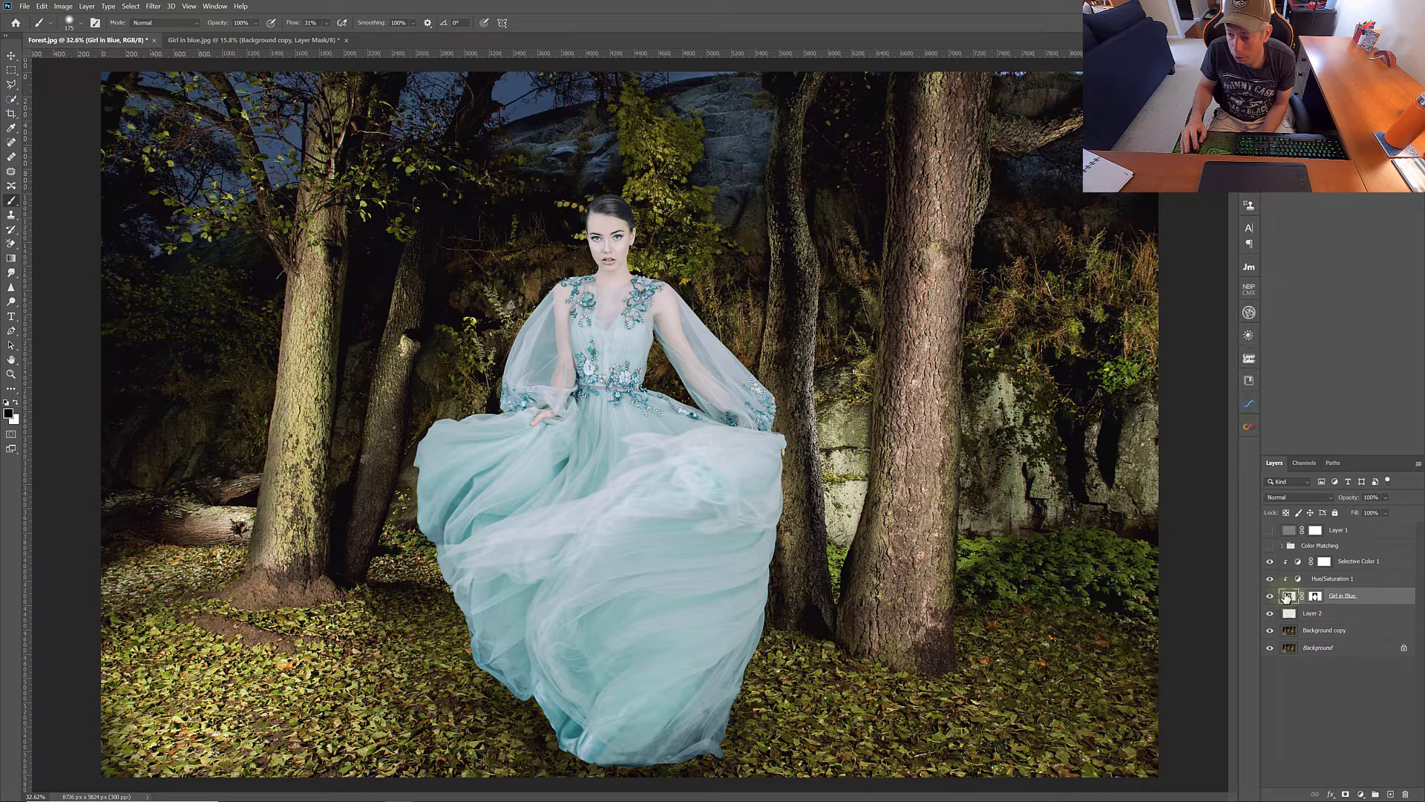
pyautogui.click(1331, 795)
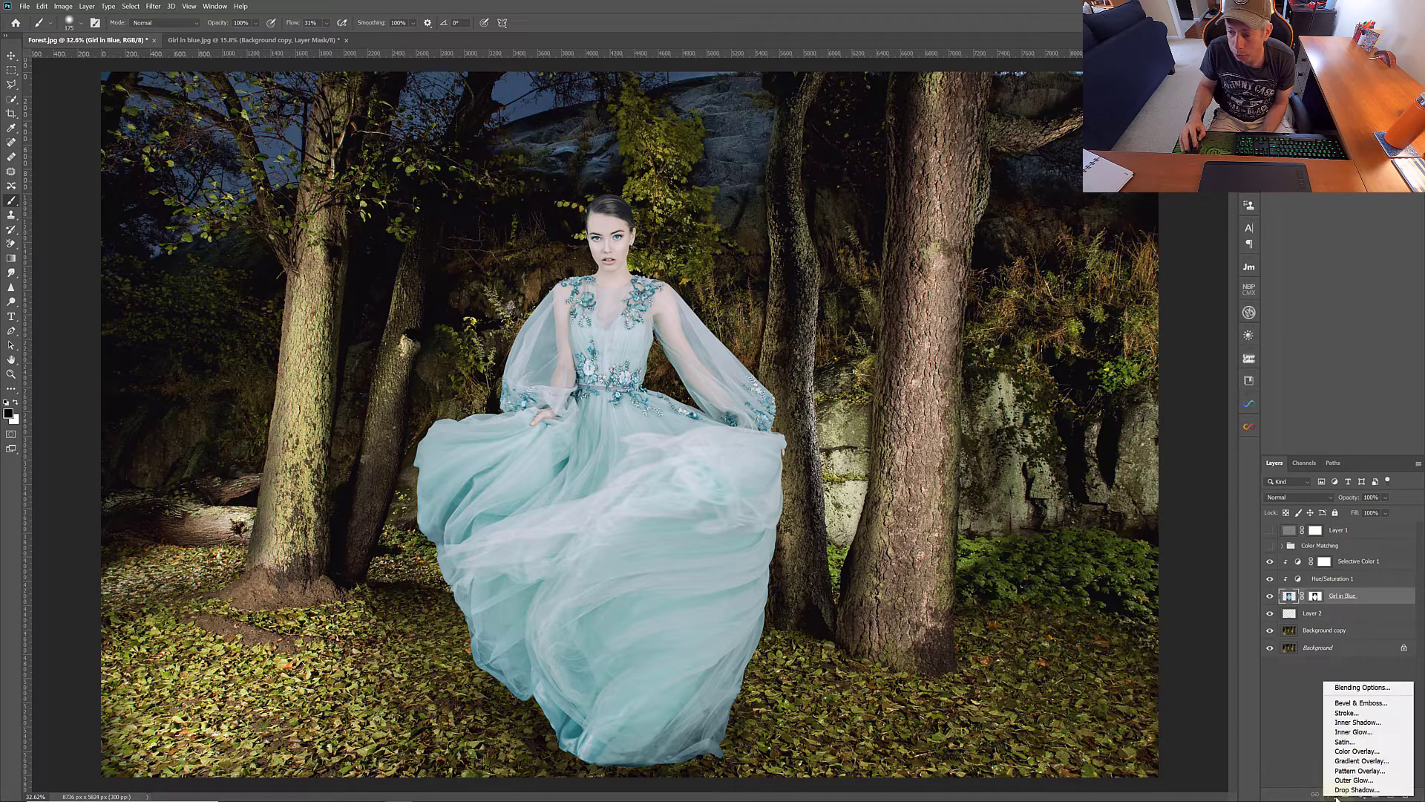
pyautogui.click(1365, 718)
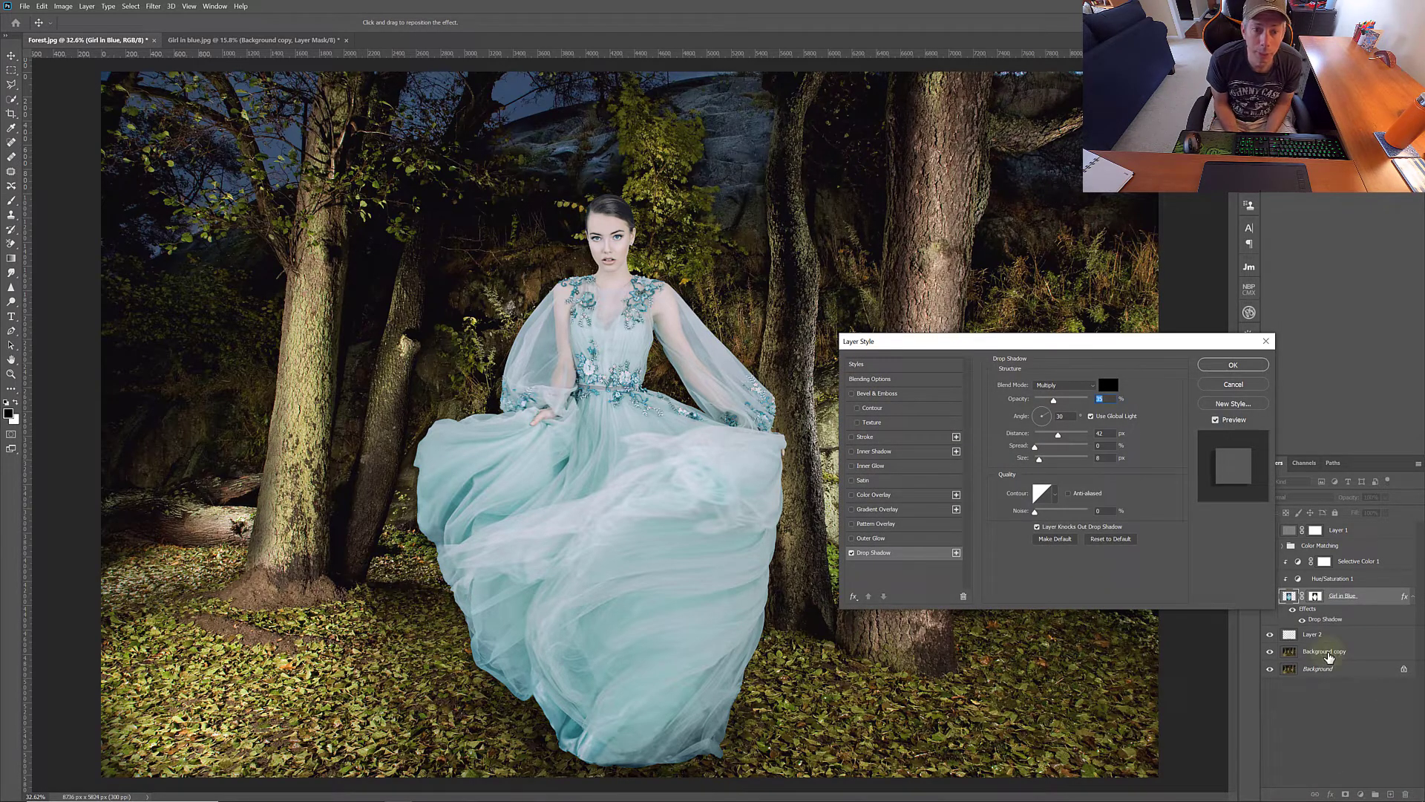
pyautogui.moveTo(1101, 349); pyautogui.dragTo(1261, 206)
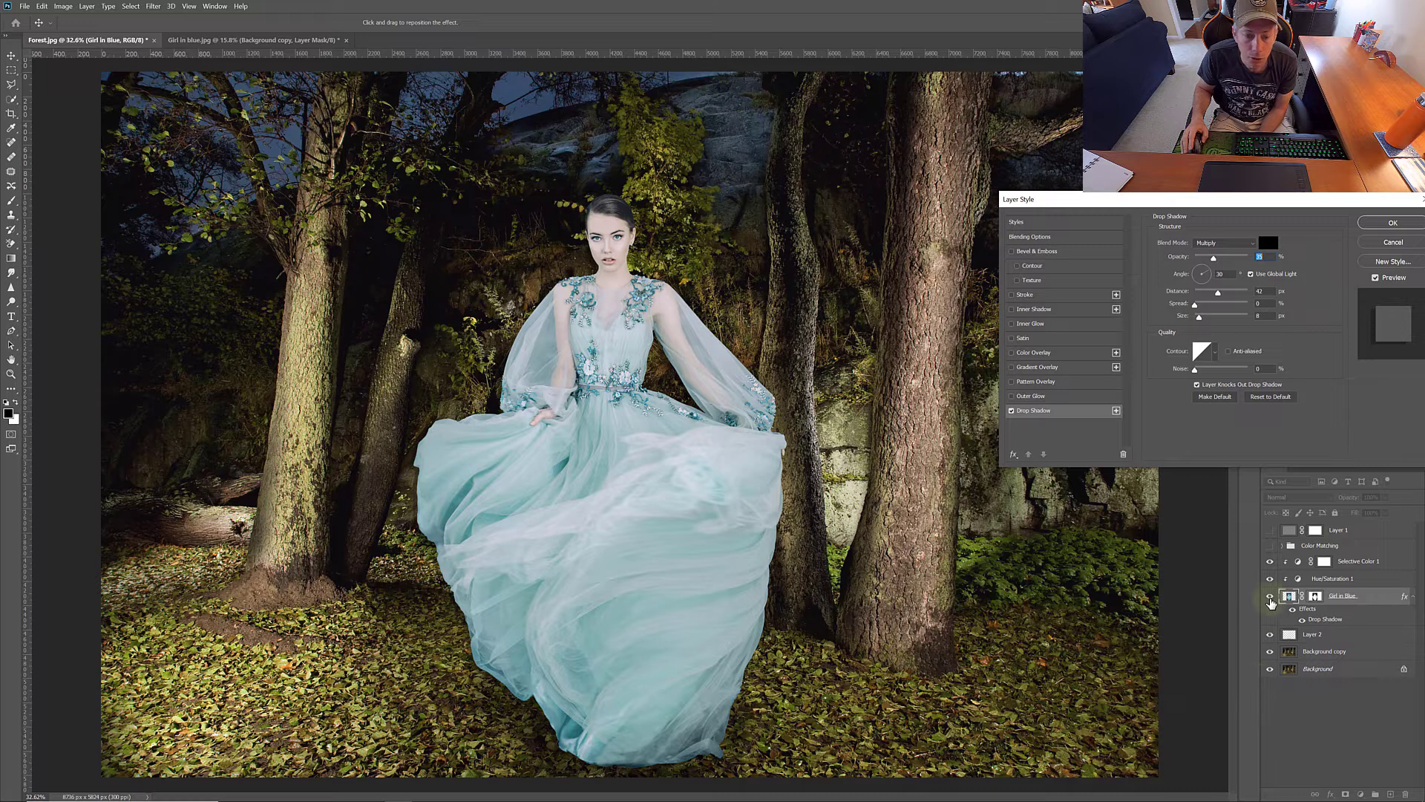
pyautogui.click(1394, 242)
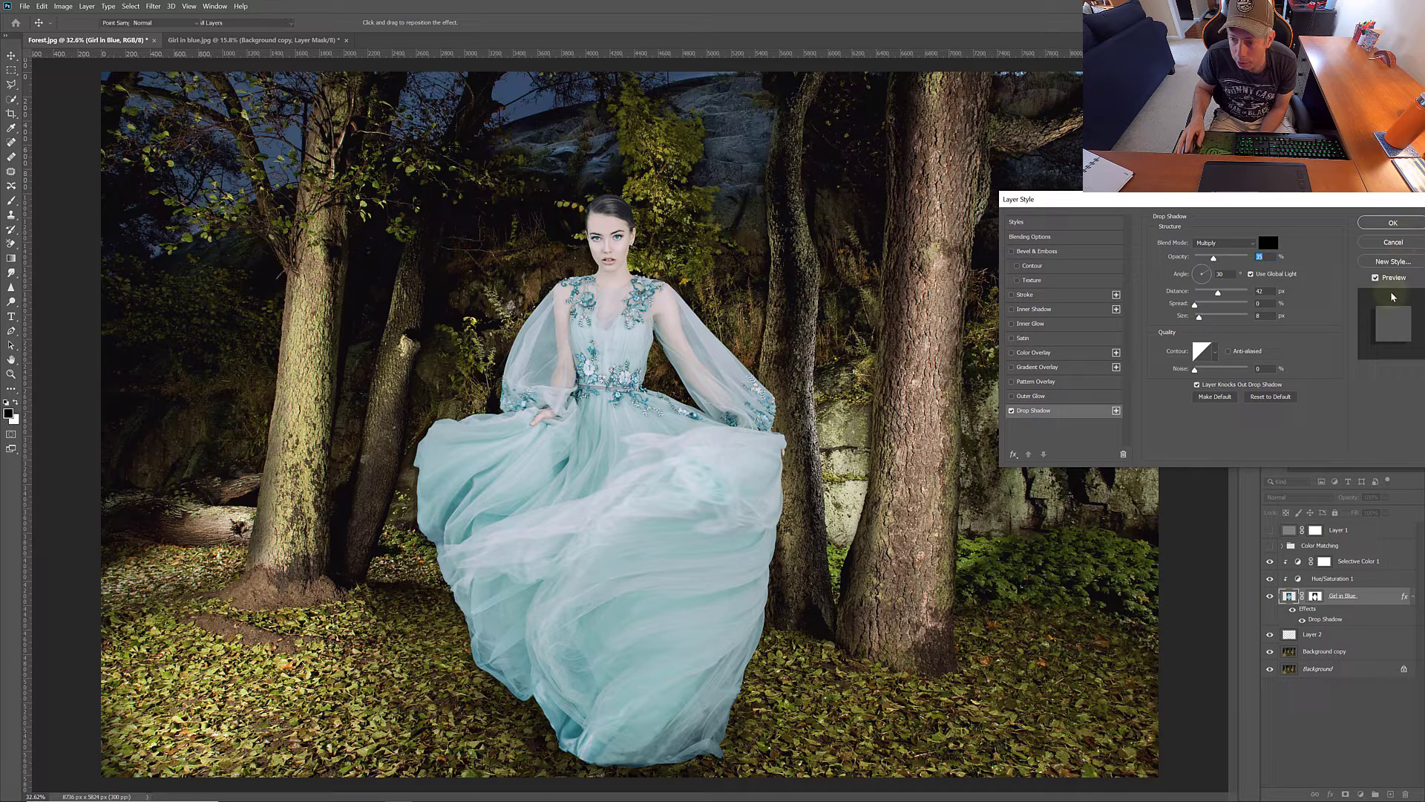
pyautogui.click(1270, 596)
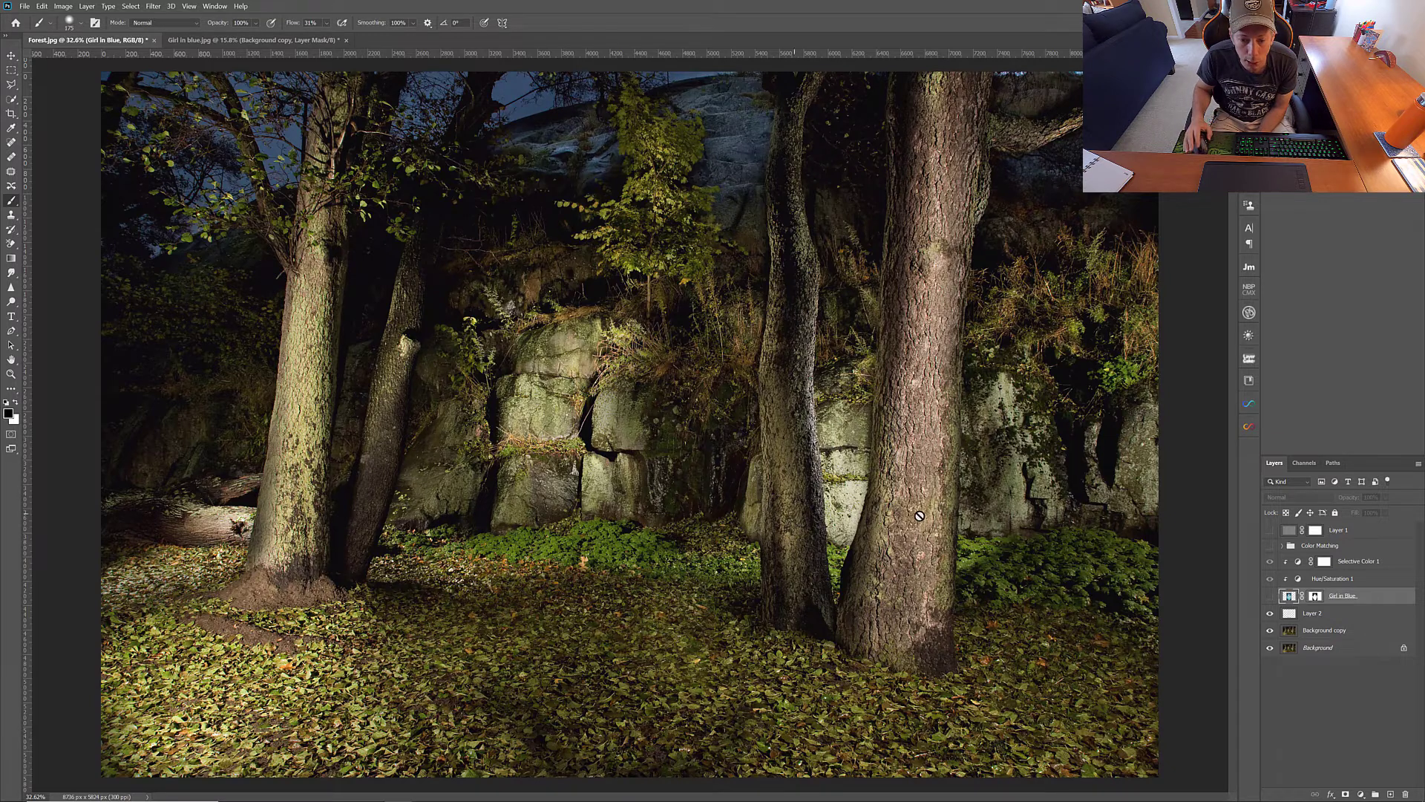
pyautogui.click(1270, 597)
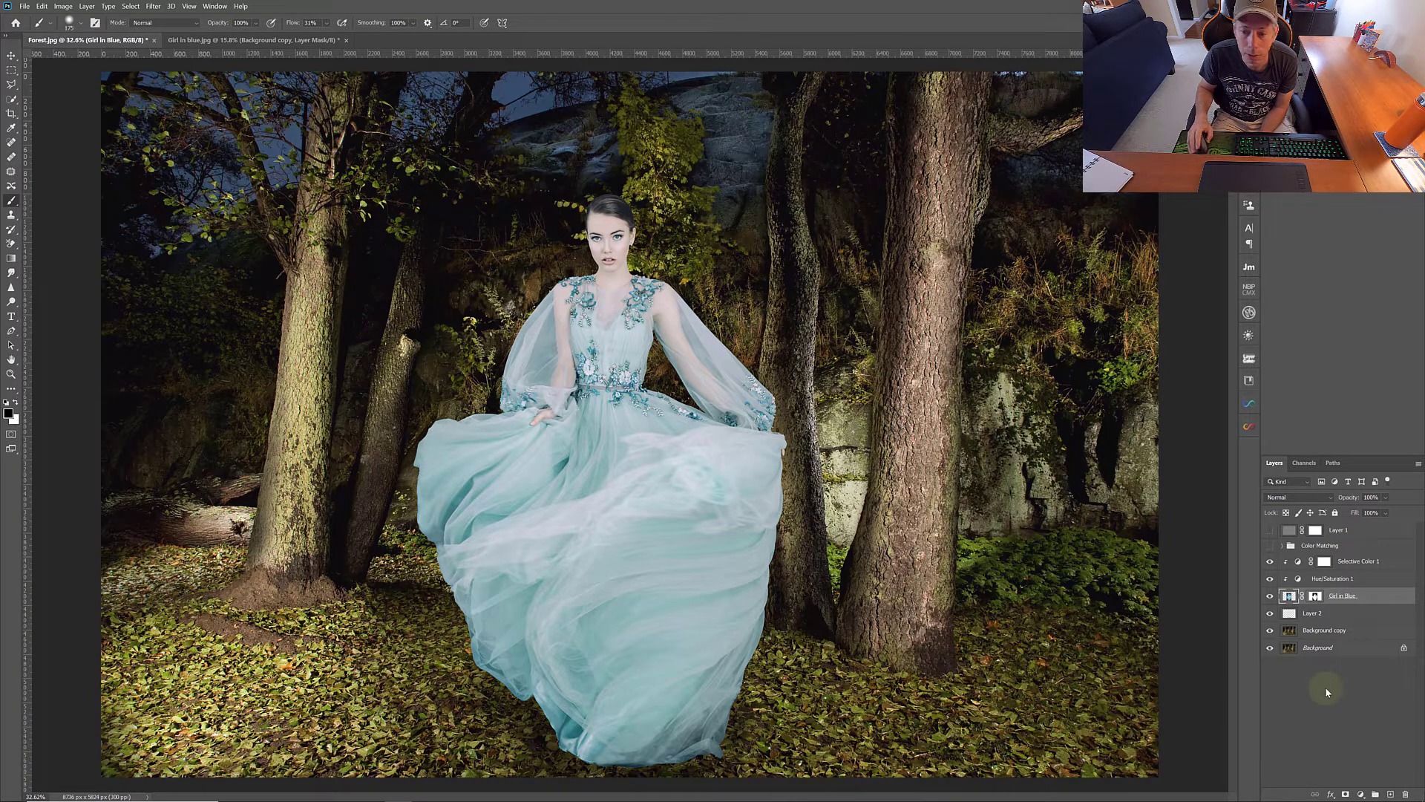
# Step: Apply a Drop Shadow style to the Girl in Blue layer, adjusting its angle and setting its distance to about 259 px
pyautogui.click(1329, 793)
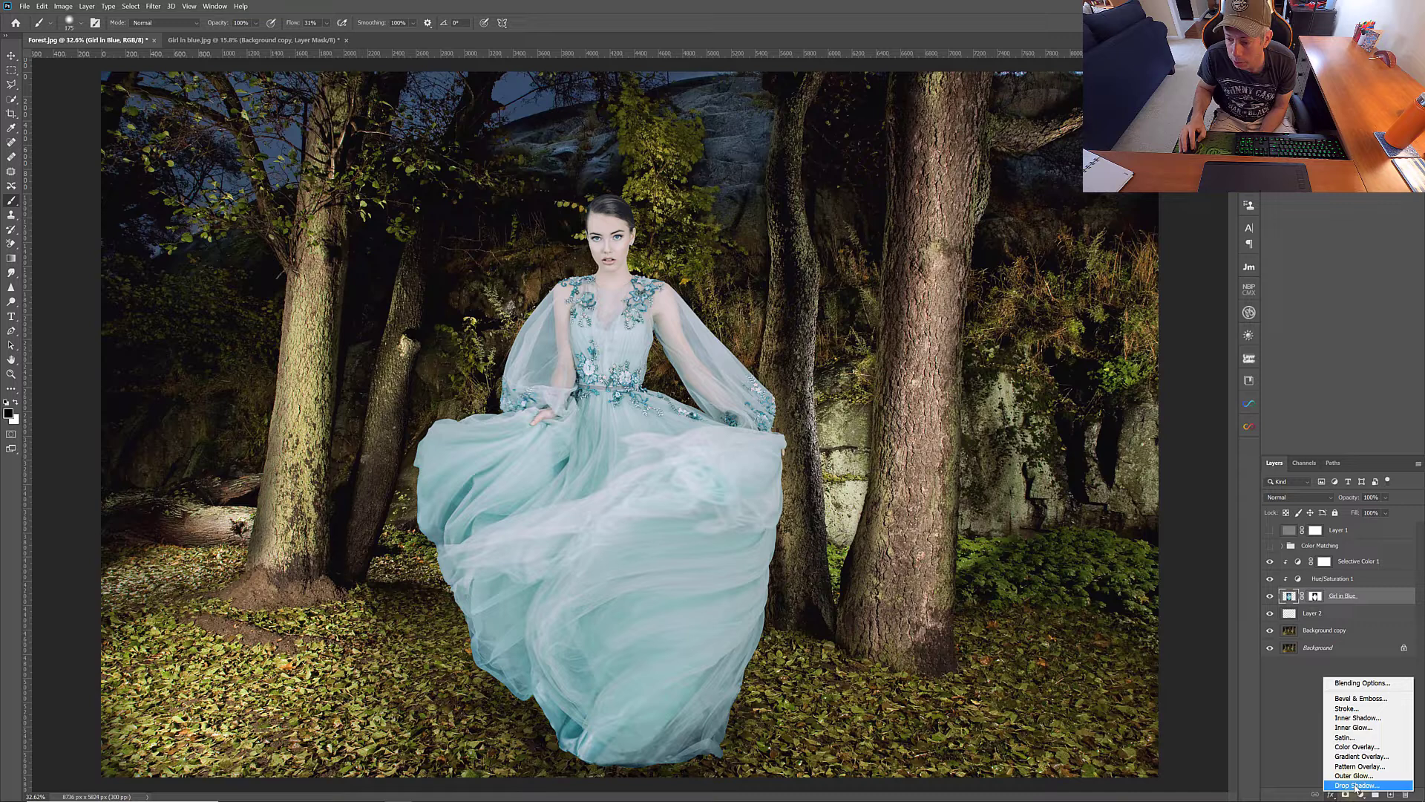
pyautogui.click(1352, 784)
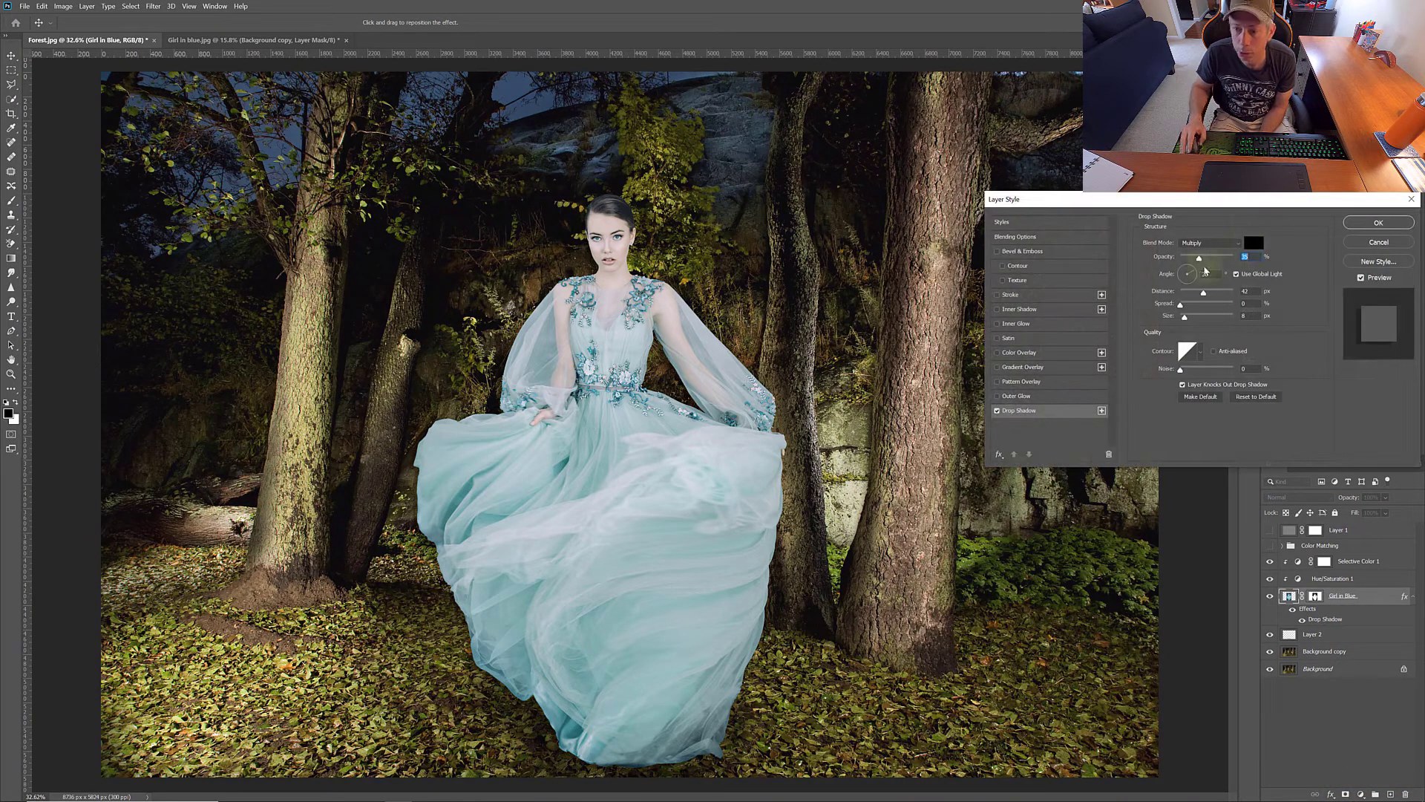
pyautogui.moveTo(1197, 278)
pyautogui.mouseDown()
pyautogui.moveTo(1197, 303)
pyautogui.moveTo(1237, 303)
pyautogui.moveTo(1193, 282)
pyautogui.mouseUp()
pyautogui.click(1197, 273)
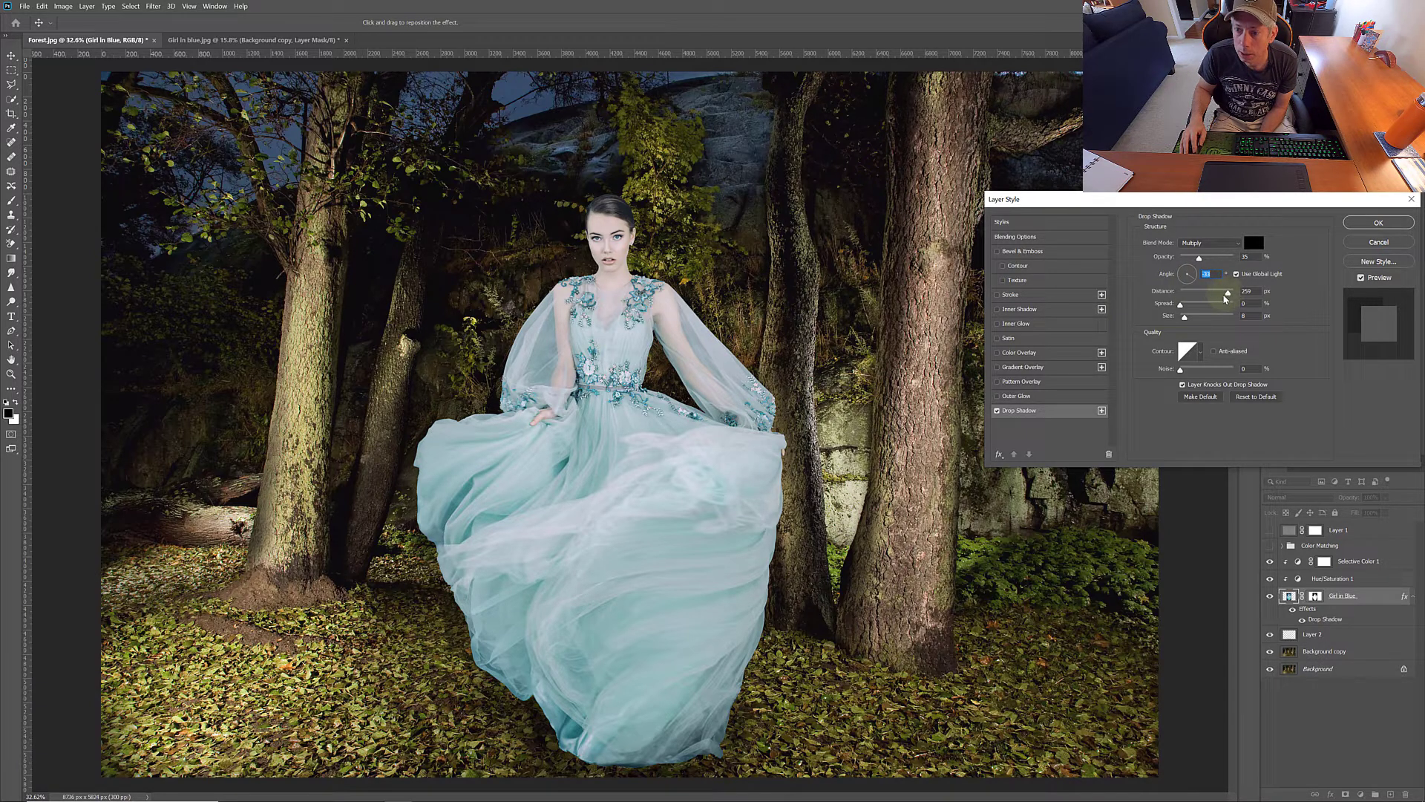
pyautogui.click(1229, 297)
pyautogui.click(1378, 222)
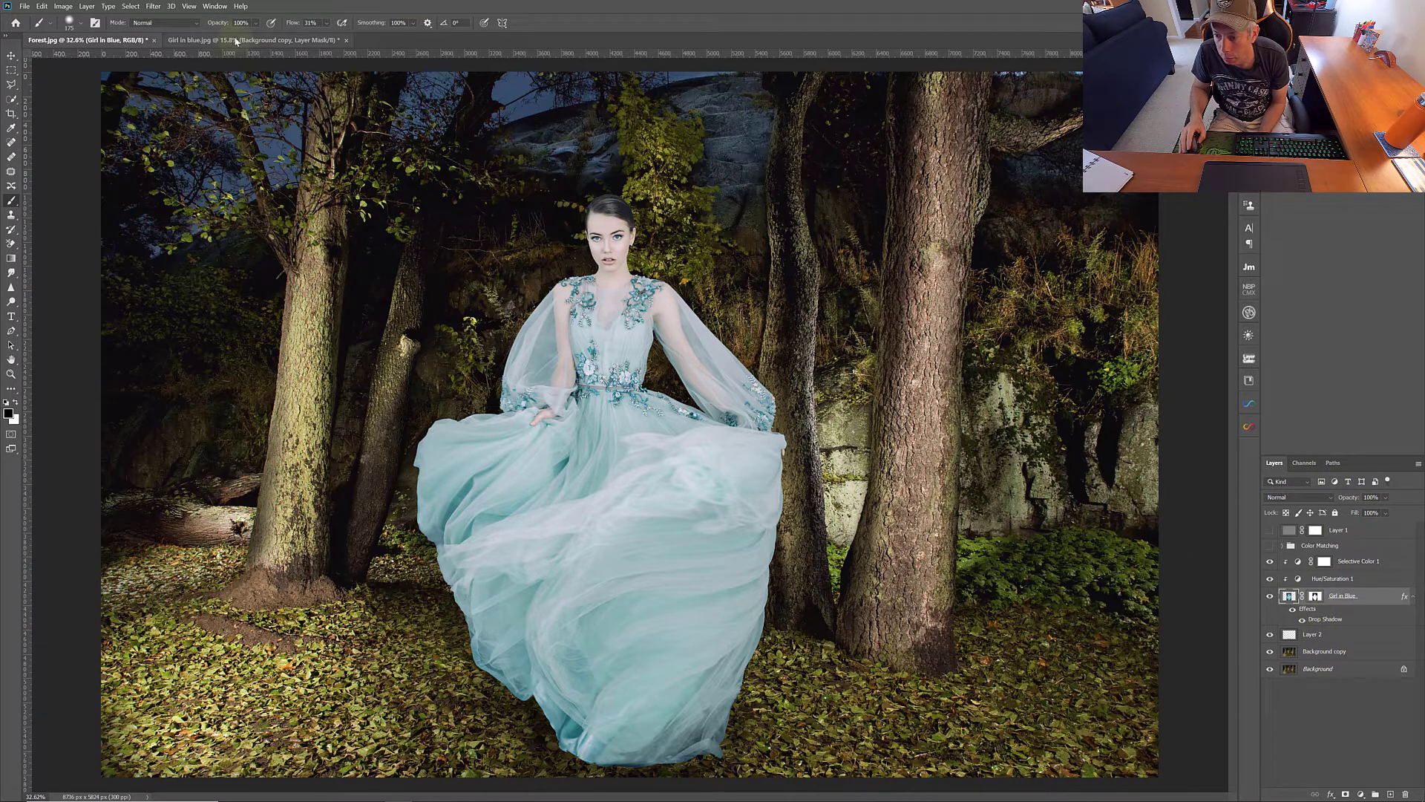
# Step: Convert the Girl in Blue layer's drop shadow effect into a separate layer
pyautogui.click(89, 6)
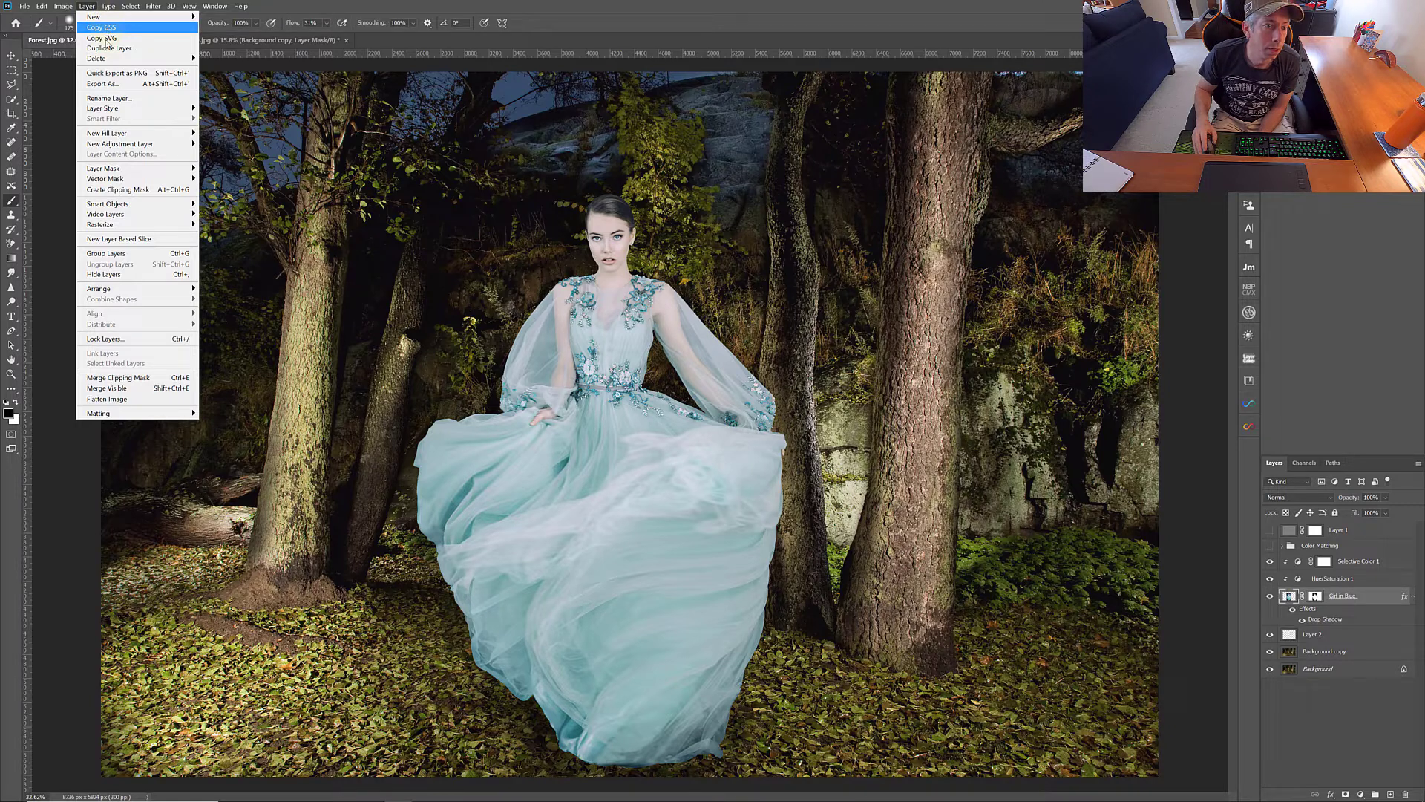
pyautogui.moveTo(127, 107)
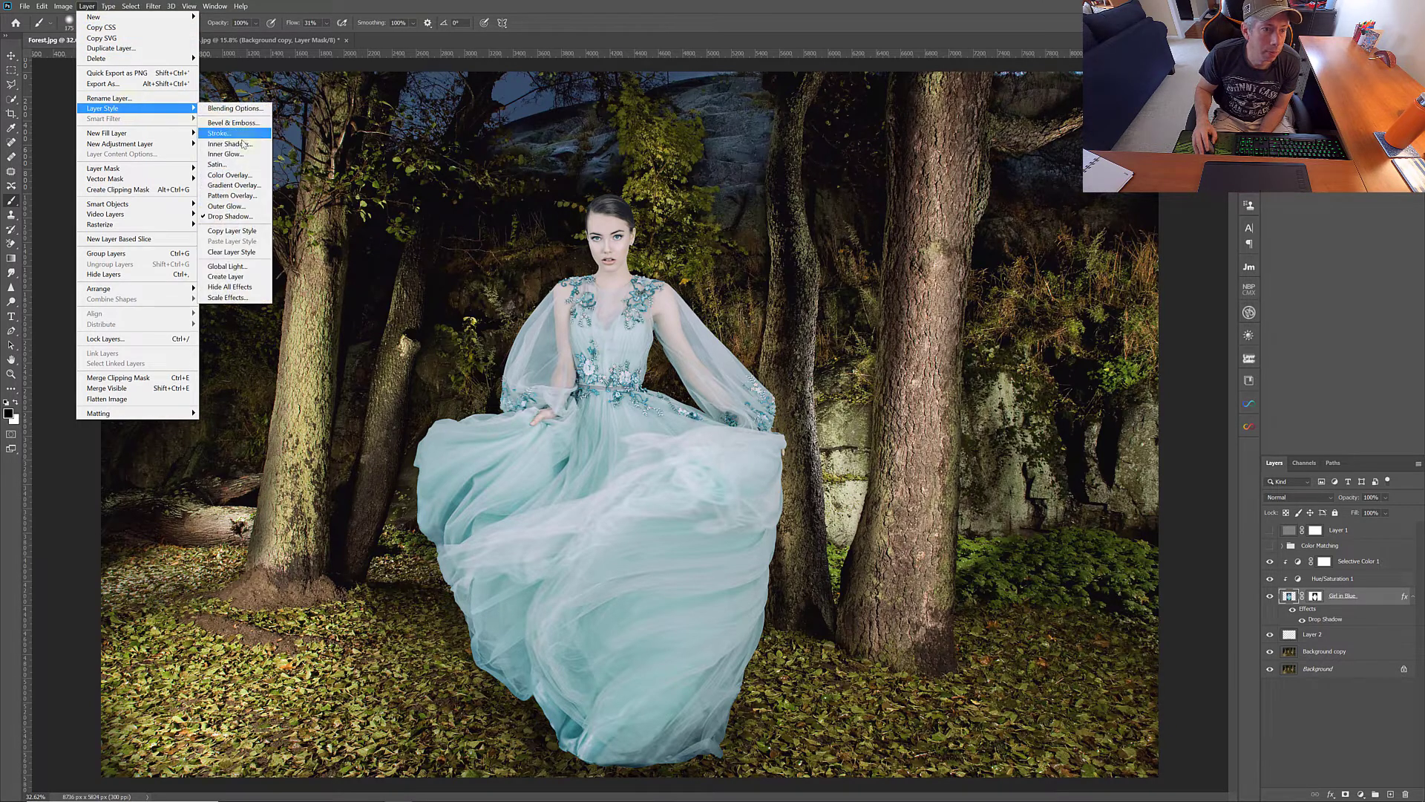
pyautogui.click(225, 276)
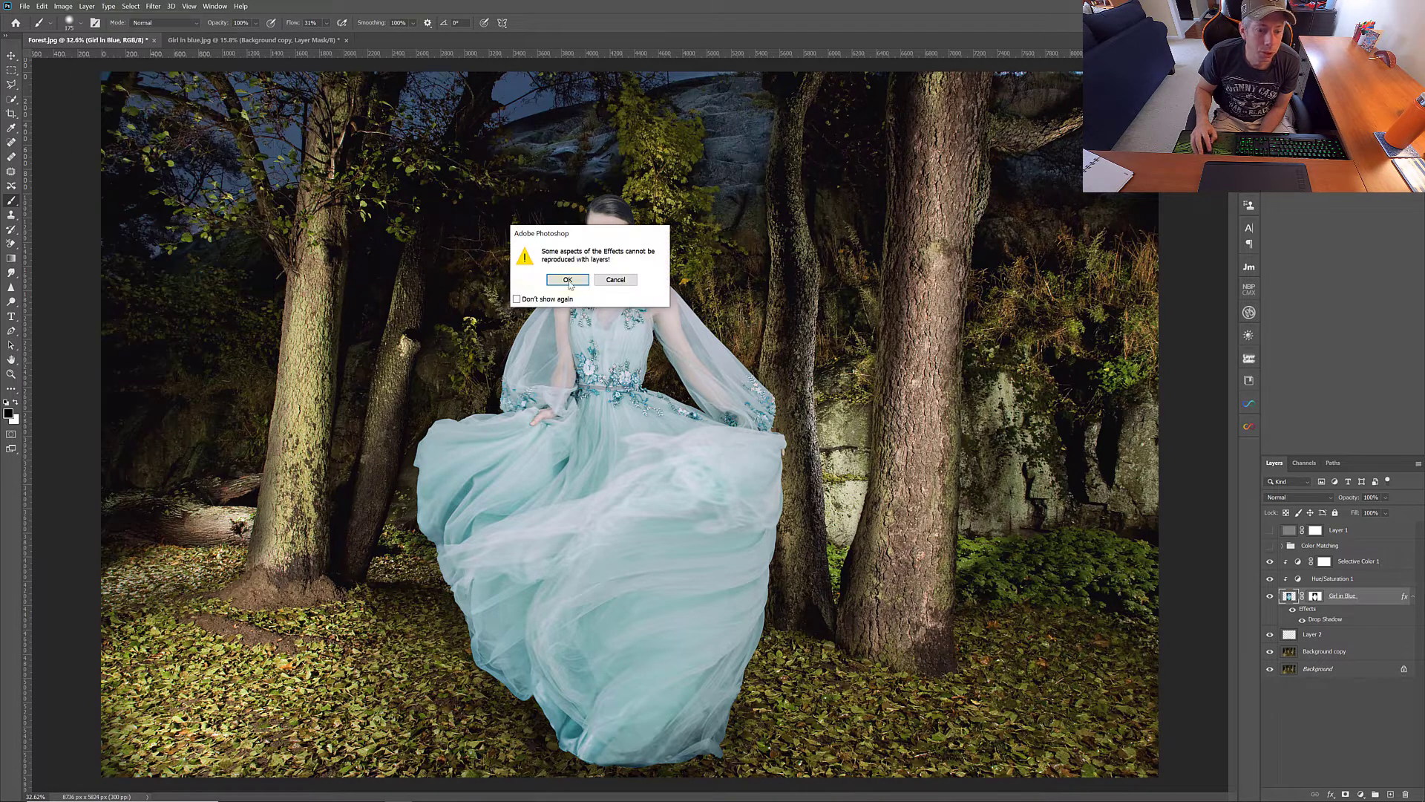
pyautogui.click(568, 280)
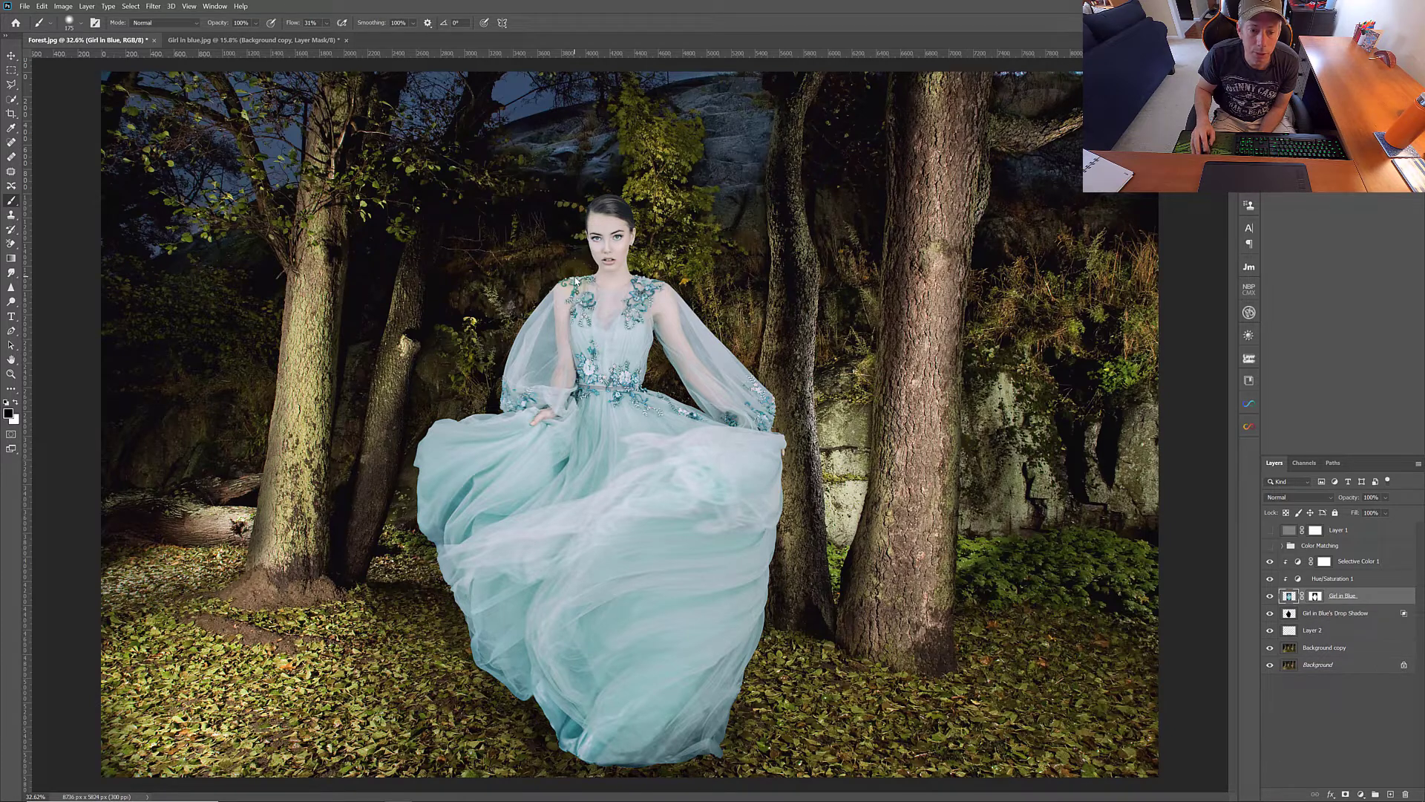
# Step: Move the separated drop shadow layer to the left of the woman and rotate it about 51° counterclockwise so it falls across the ground
pyautogui.click(1326, 615)
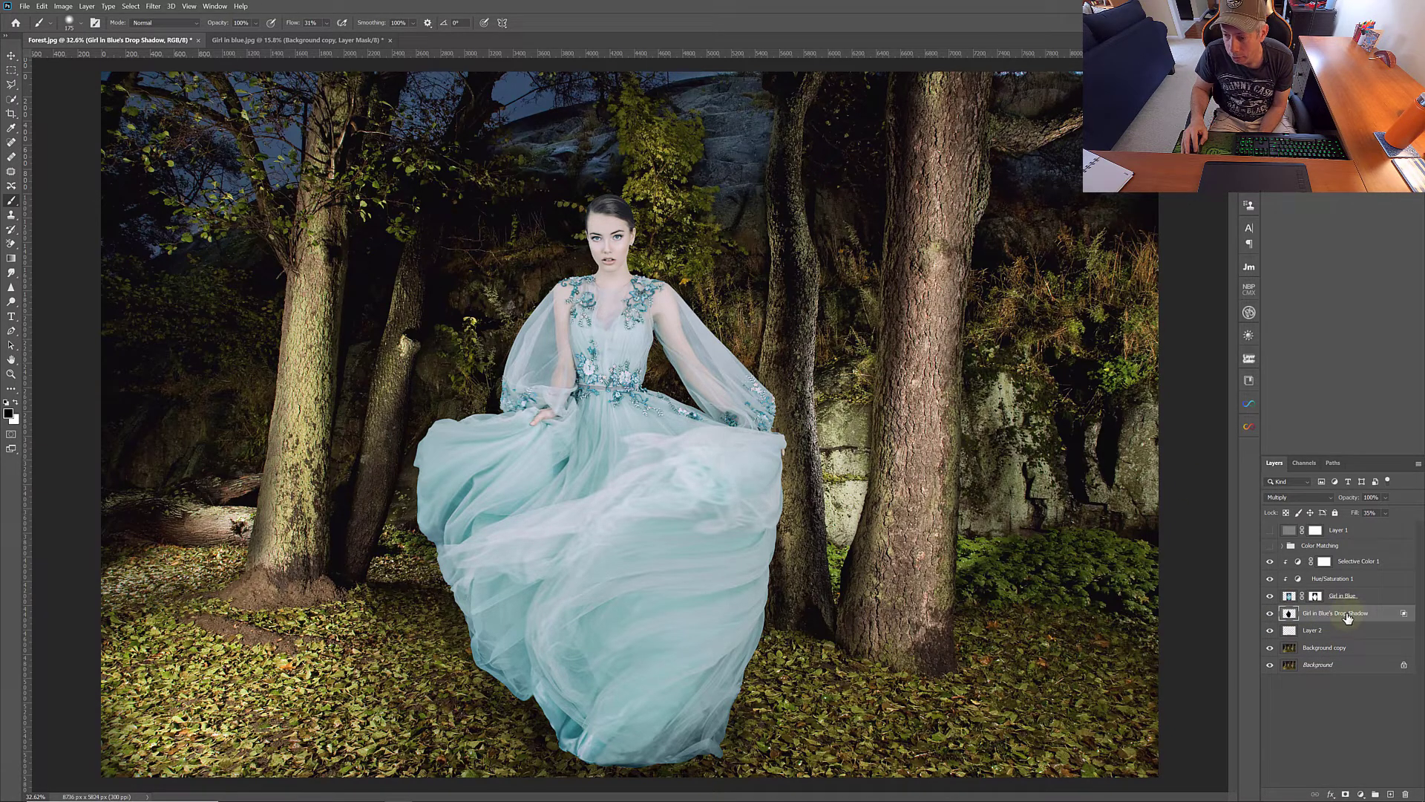
pyautogui.click(11, 58)
pyautogui.moveTo(505, 317)
pyautogui.mouseDown()
pyautogui.moveTo(321, 318)
pyautogui.moveTo(334, 297)
pyautogui.moveTo(229, 299)
pyautogui.moveTo(297, 291)
pyautogui.moveTo(302, 320)
pyautogui.moveTo(428, 359)
pyautogui.moveTo(468, 348)
pyautogui.moveTo(449, 340)
pyautogui.mouseUp()
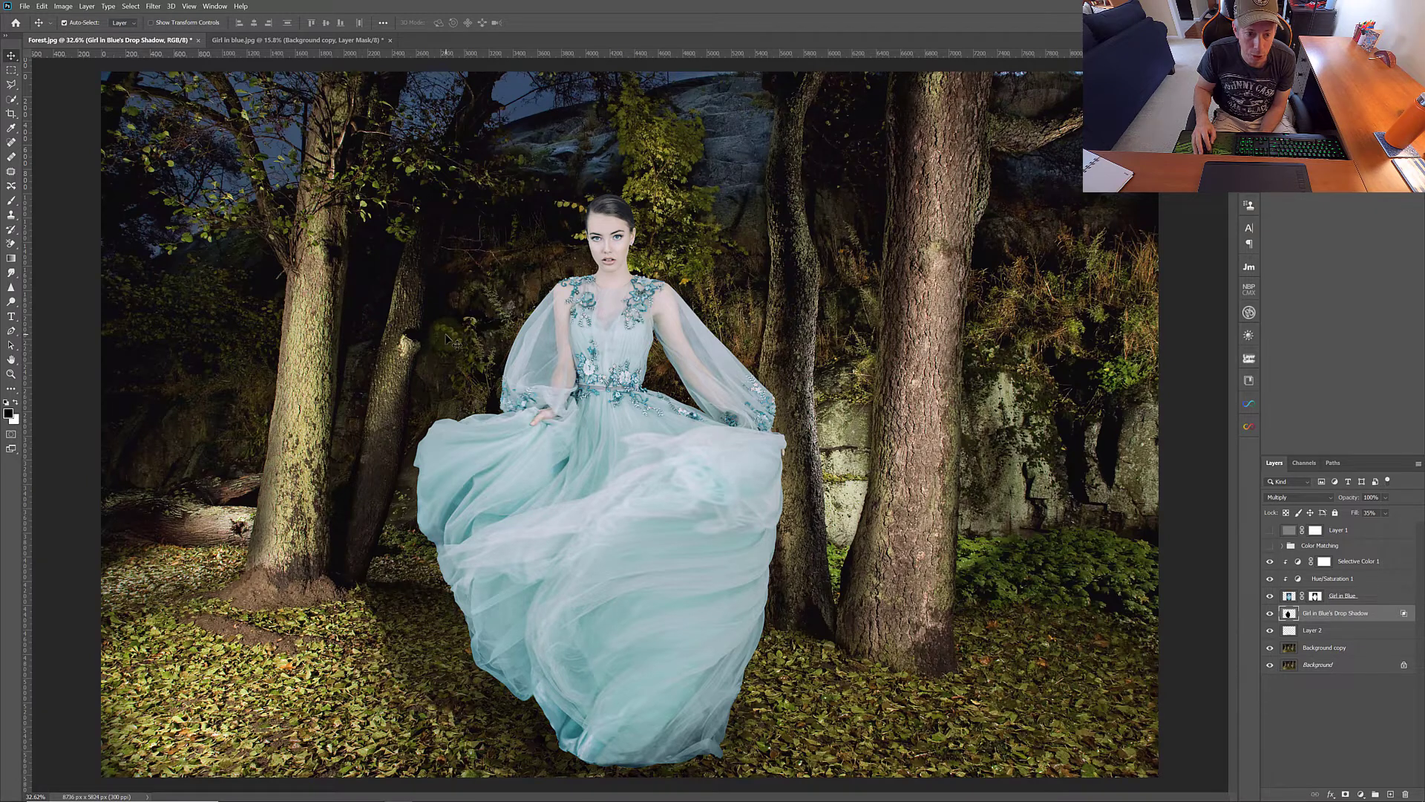
pyautogui.hotkey('ctrl', 't')
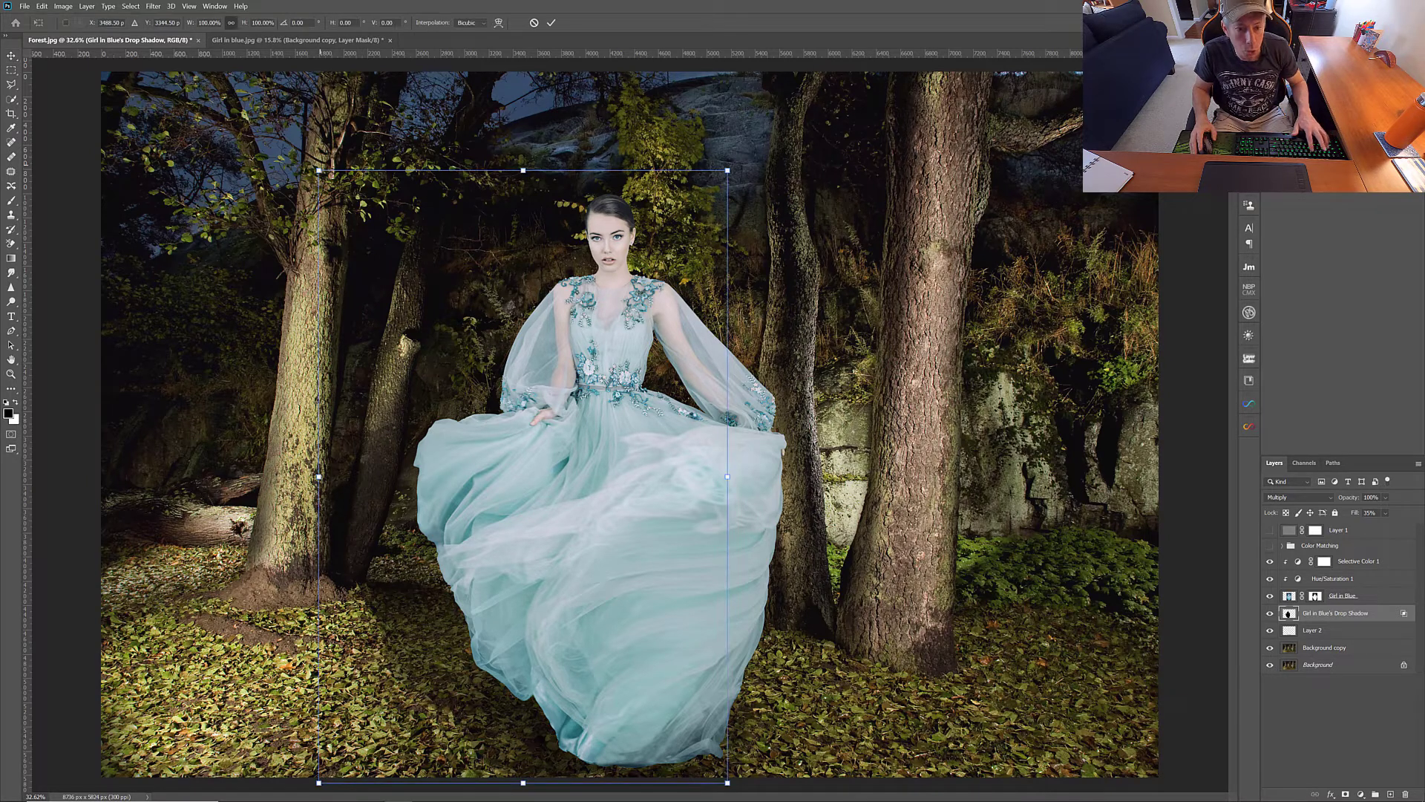
pyautogui.moveTo(268, 165); pyautogui.dragTo(11, 449)
pyautogui.moveTo(379, 503); pyautogui.dragTo(342, 572)
pyautogui.moveTo(339, 199); pyautogui.dragTo(373, 183)
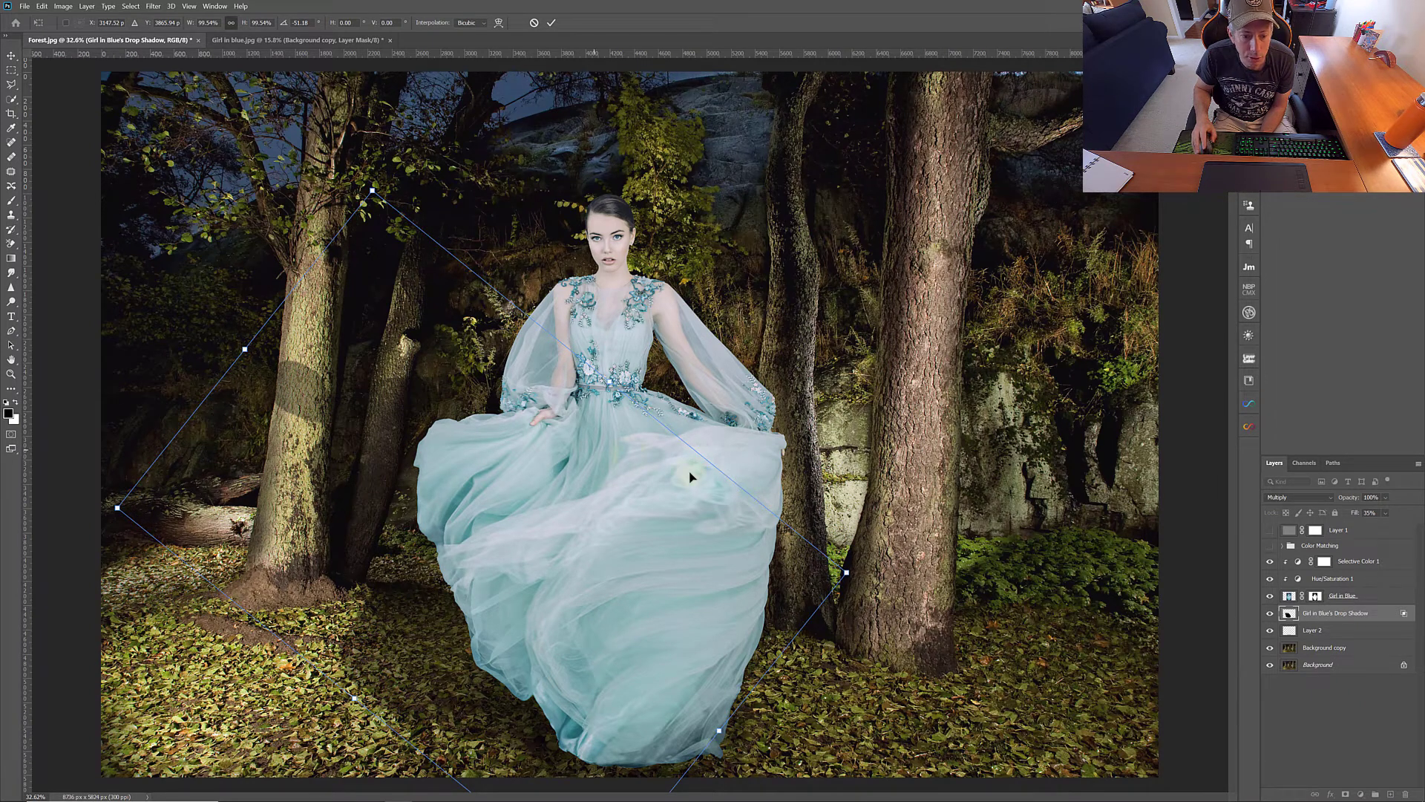
pyautogui.press('Return')
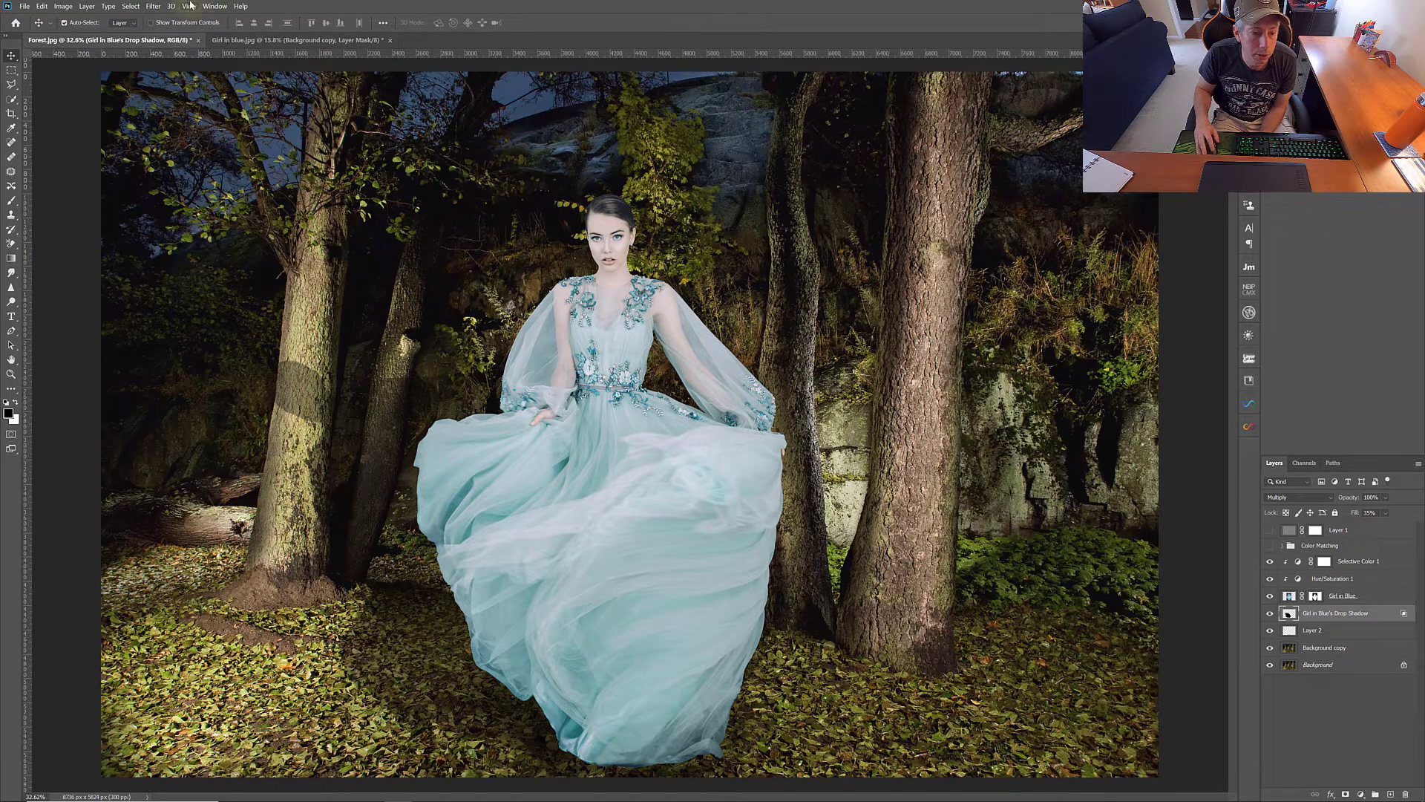
# Step: Soften the drop shadow layer with a 10-pixel Gaussian Blur and lower its opacity to 40%
pyautogui.click(153, 7)
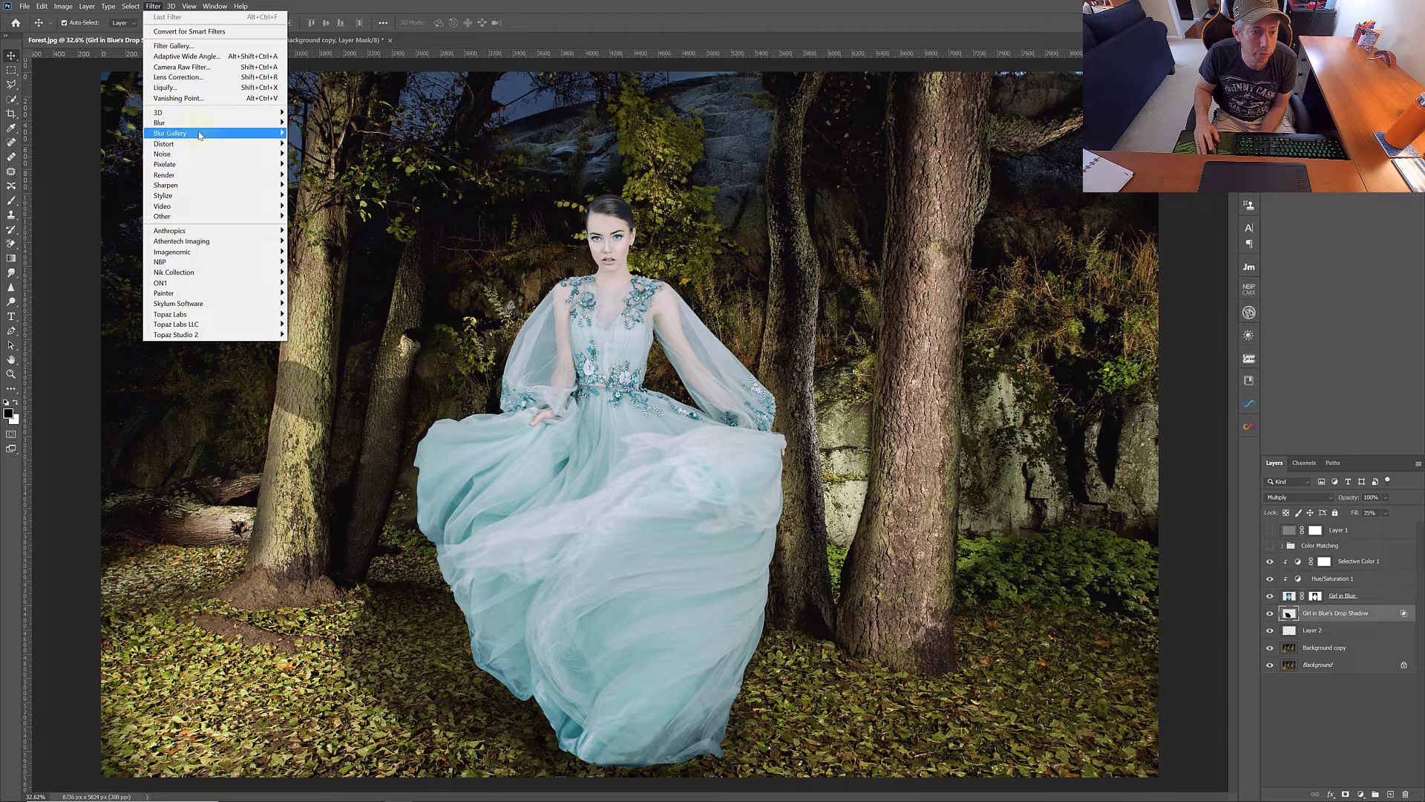
pyautogui.moveTo(198, 125)
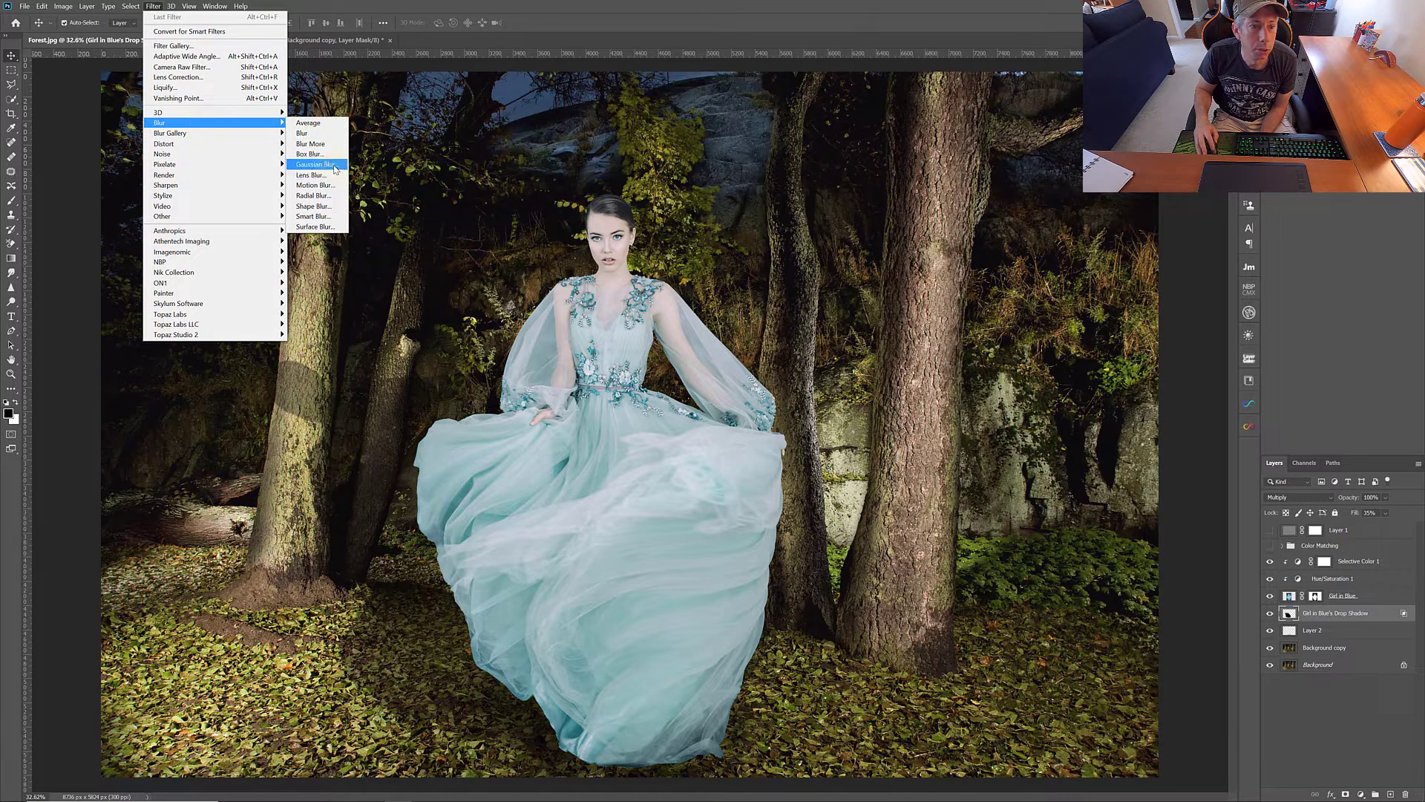
pyautogui.click(316, 164)
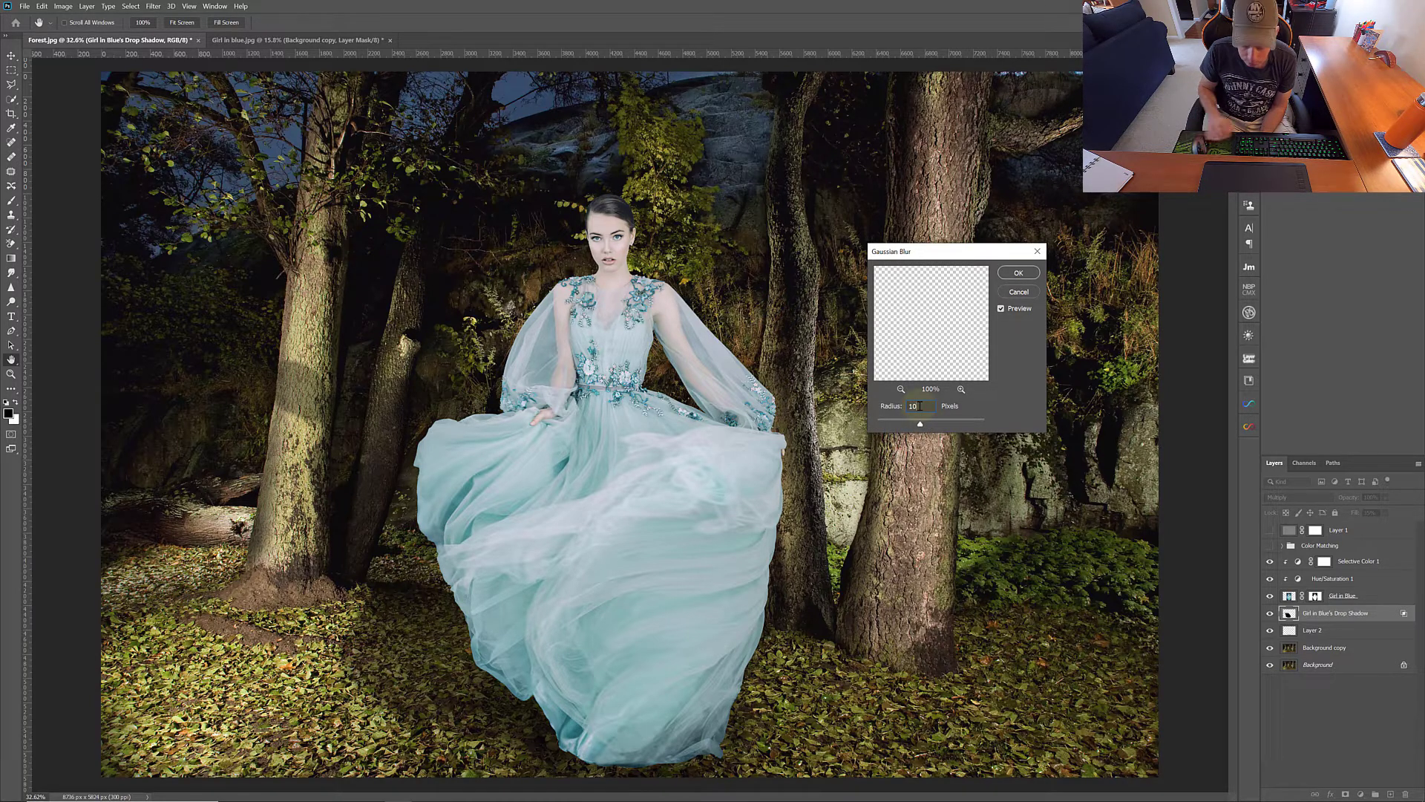
pyautogui.press('Return')
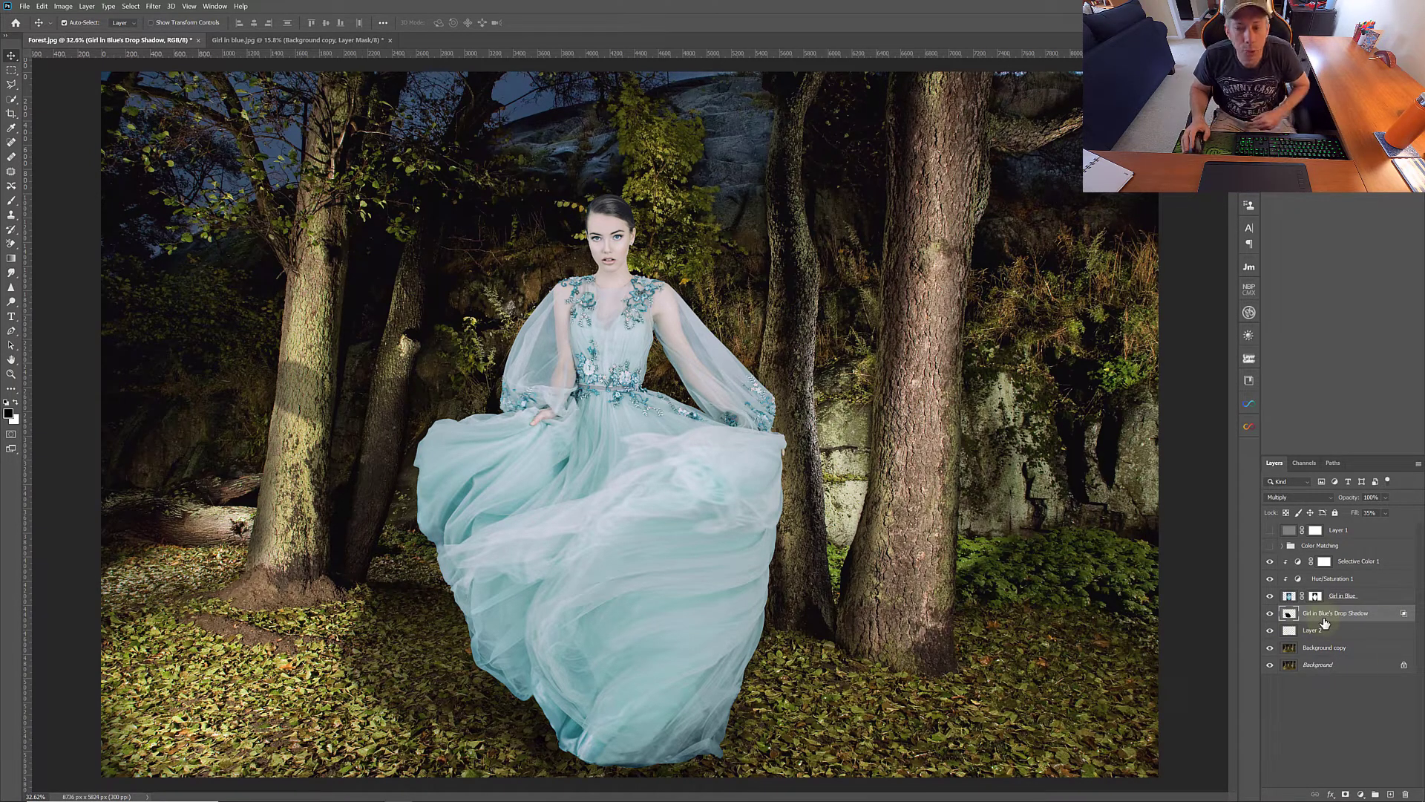
pyautogui.click(1385, 498)
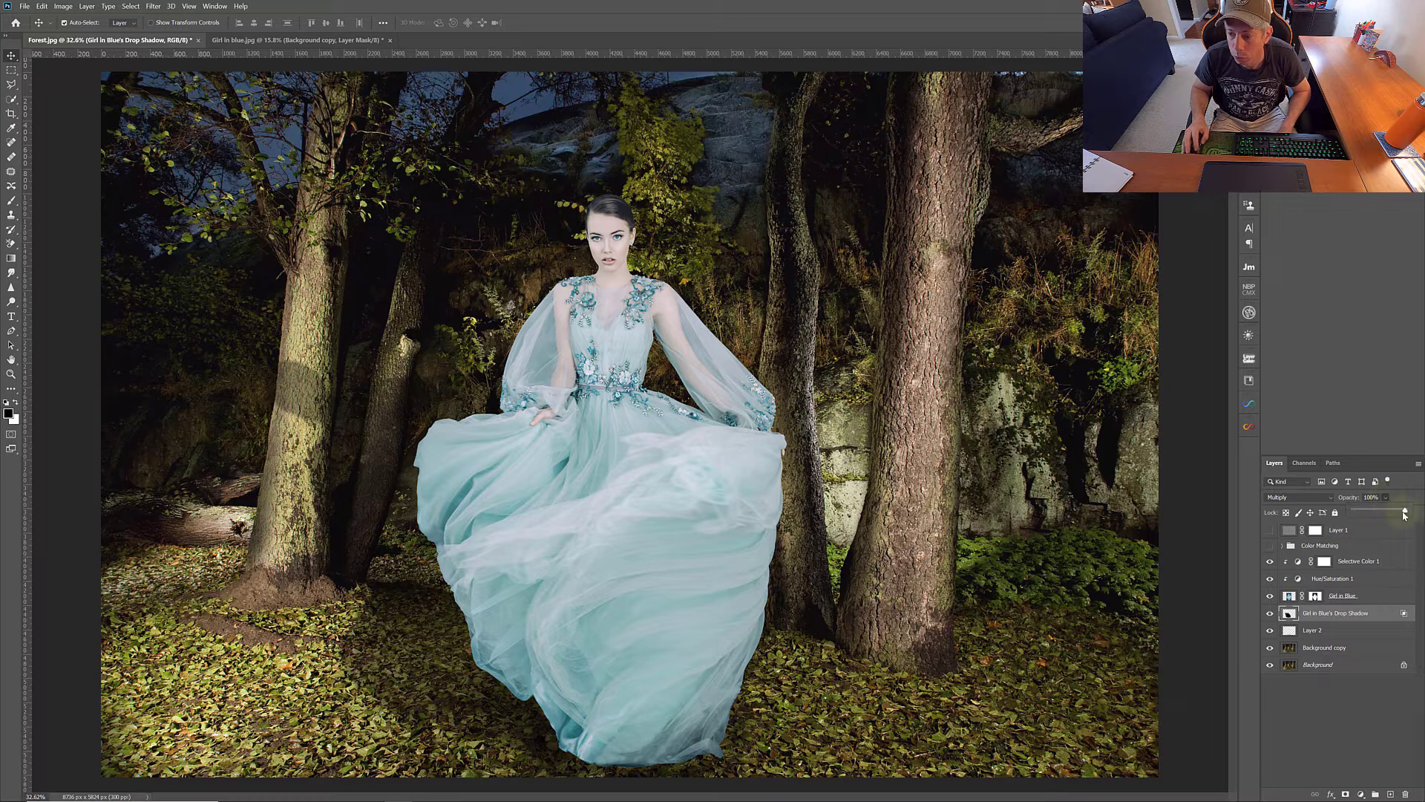
pyautogui.moveTo(1399, 514); pyautogui.dragTo(1376, 512)
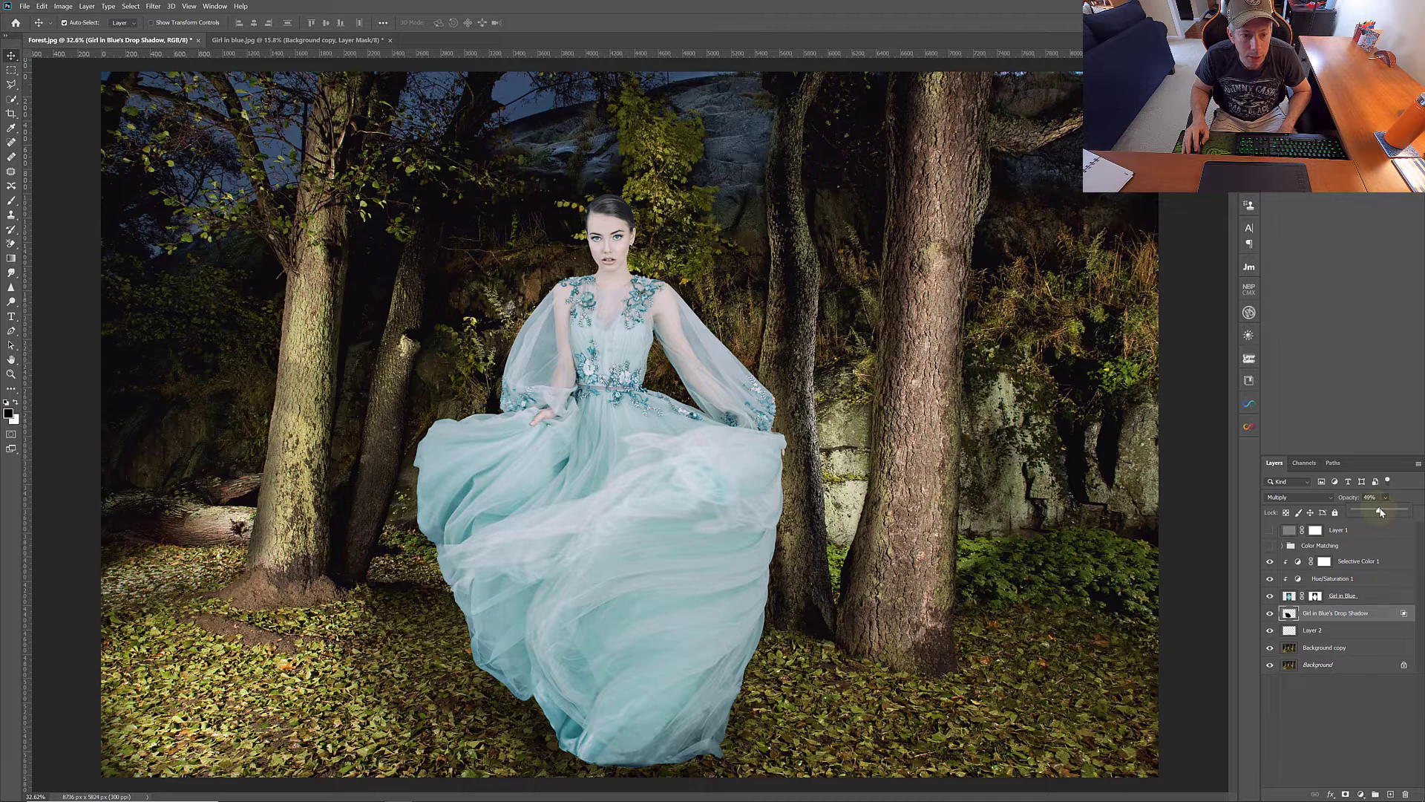
# Step: Set the drop shadow layer's opacity to 100% and add a layer mask to it
pyautogui.moveTo(1405, 518); pyautogui.dragTo(1407, 518)
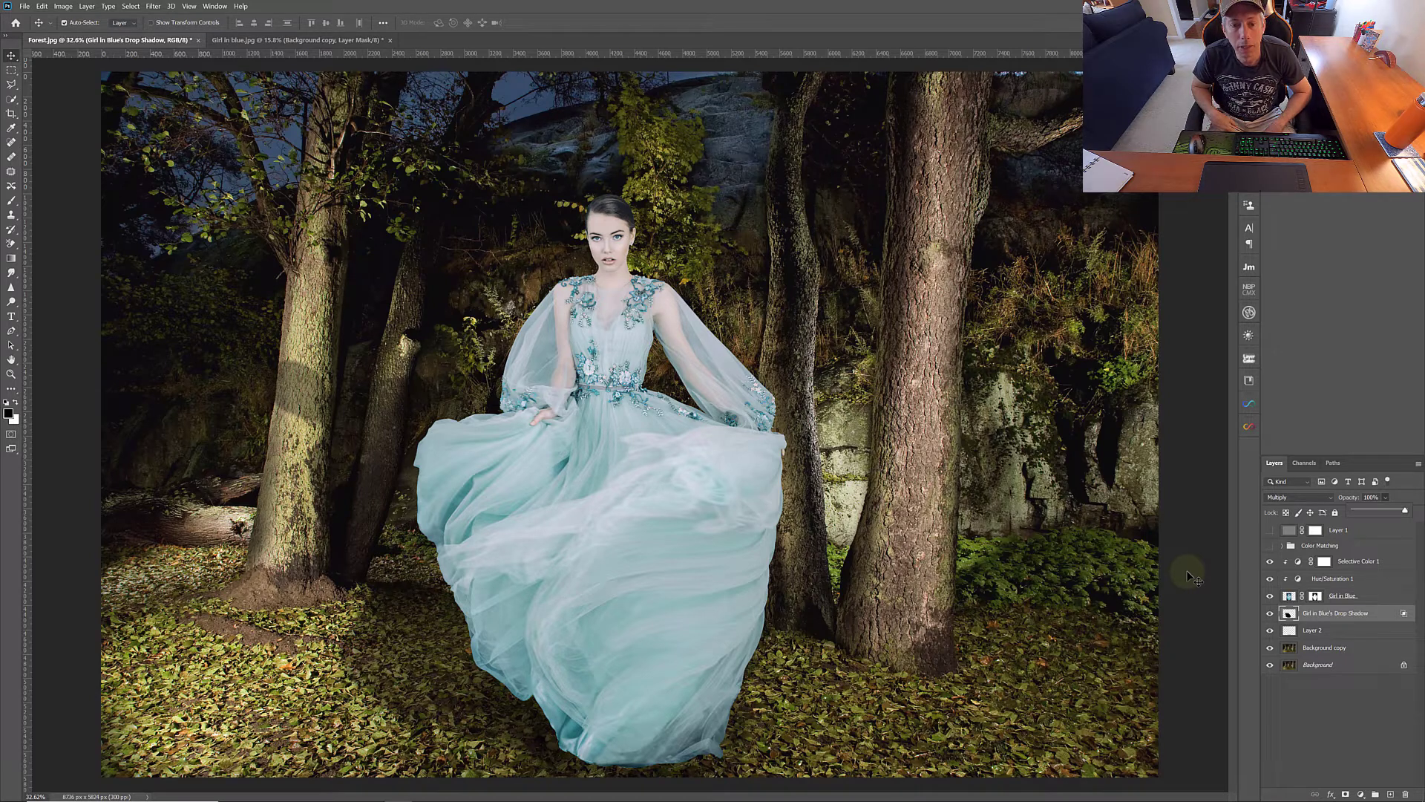
pyautogui.click(1346, 793)
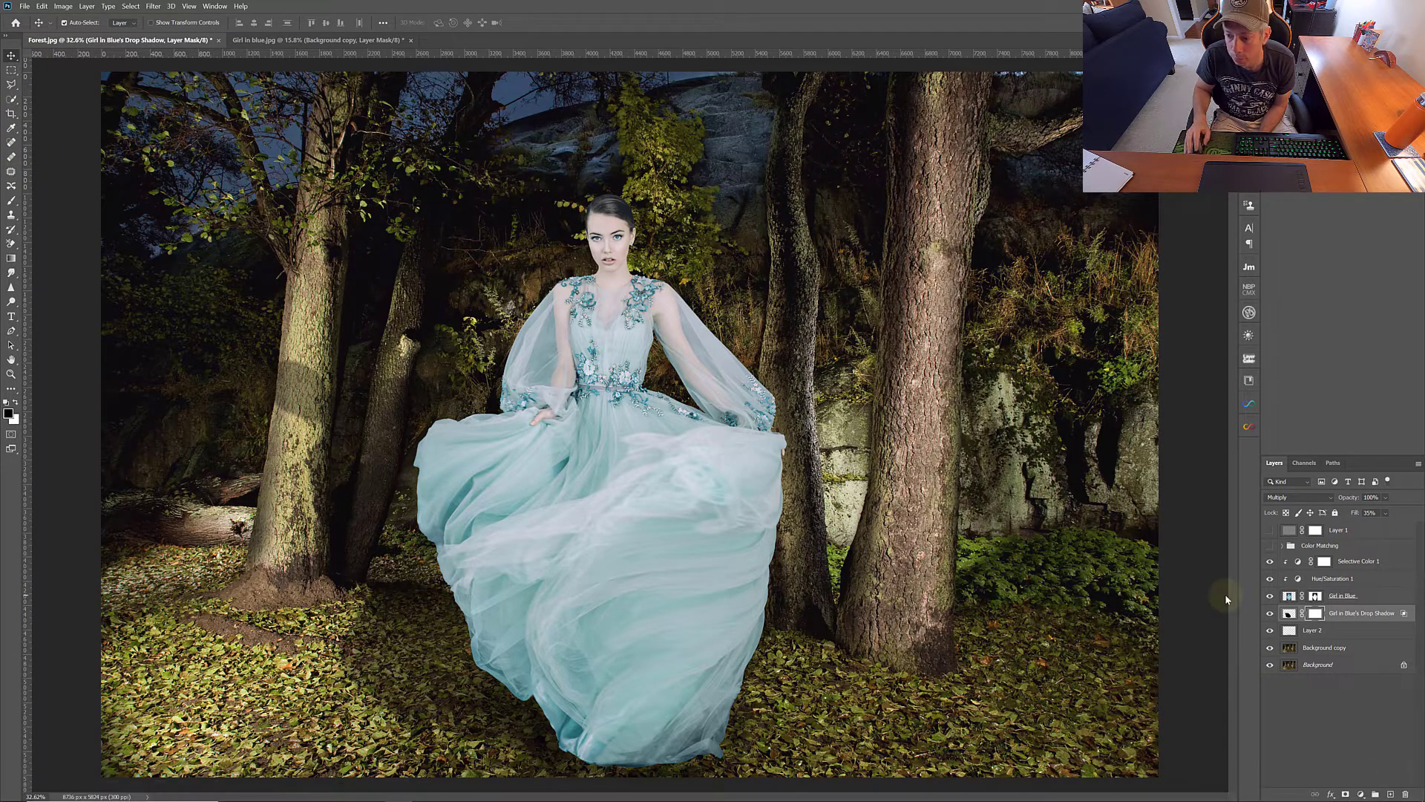
# Step: Choose the Gradient tool and fill the drop shadow layer's mask with black at 100% opacity
pyautogui.click(11, 257)
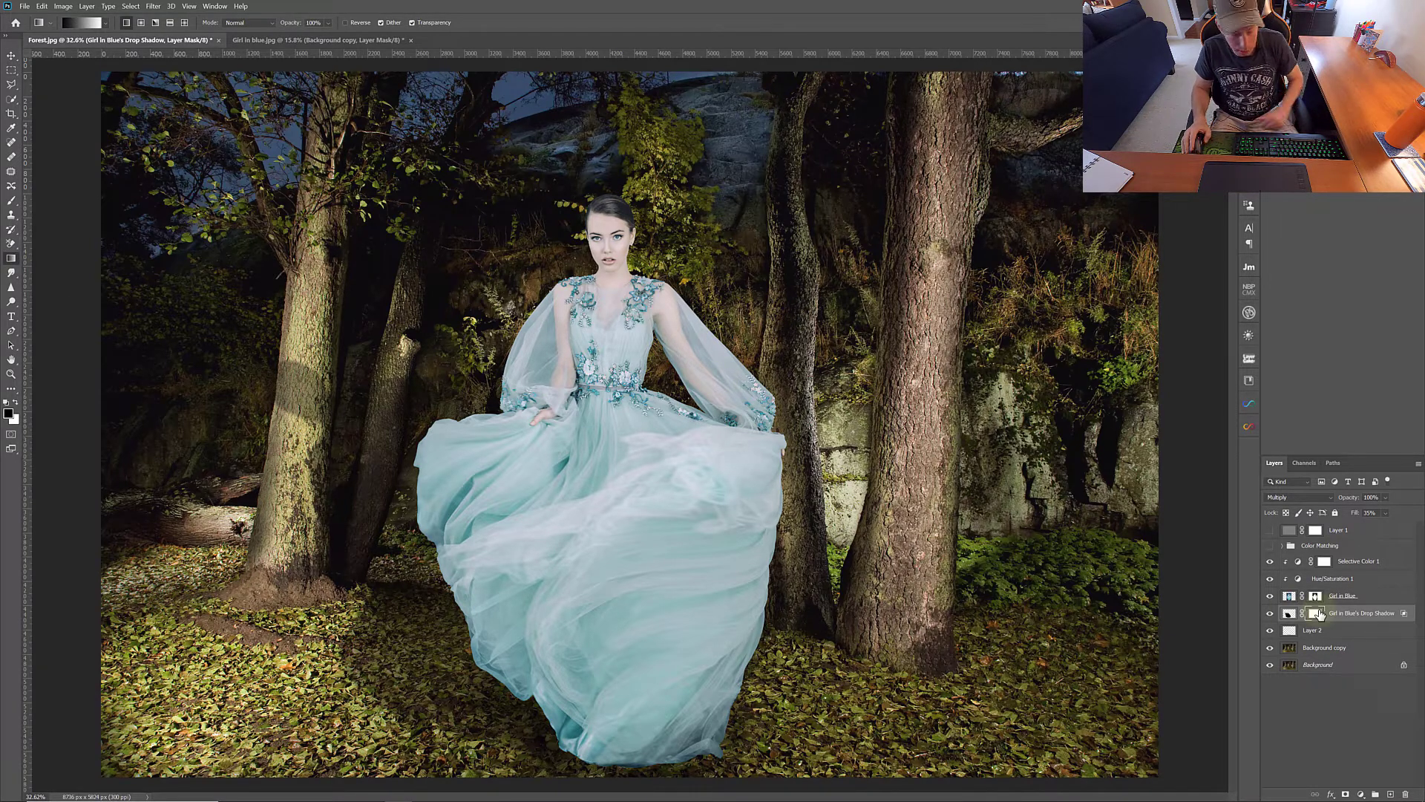
pyautogui.hotkey('shift', 'F5')
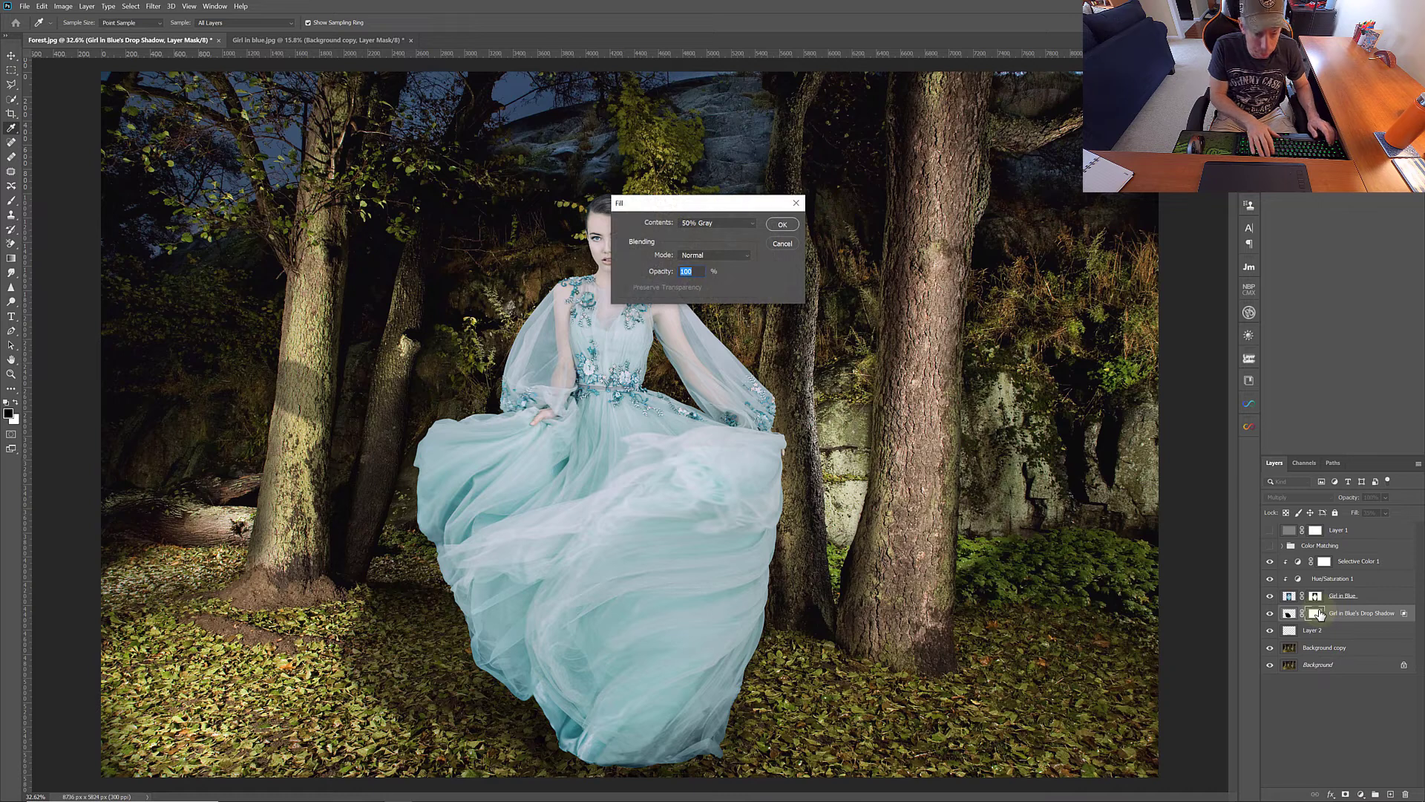
pyautogui.click(746, 222)
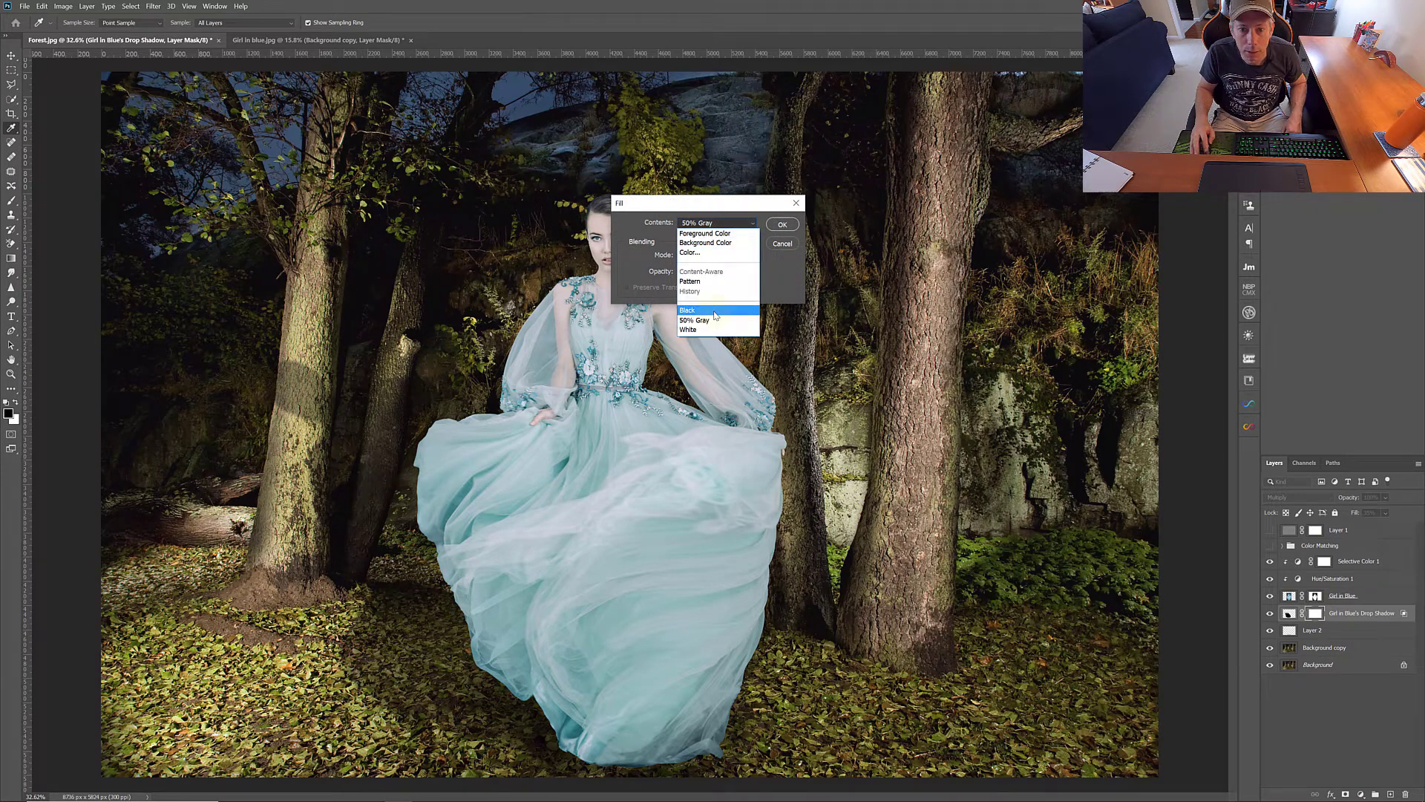
pyautogui.click(690, 310)
pyautogui.click(790, 224)
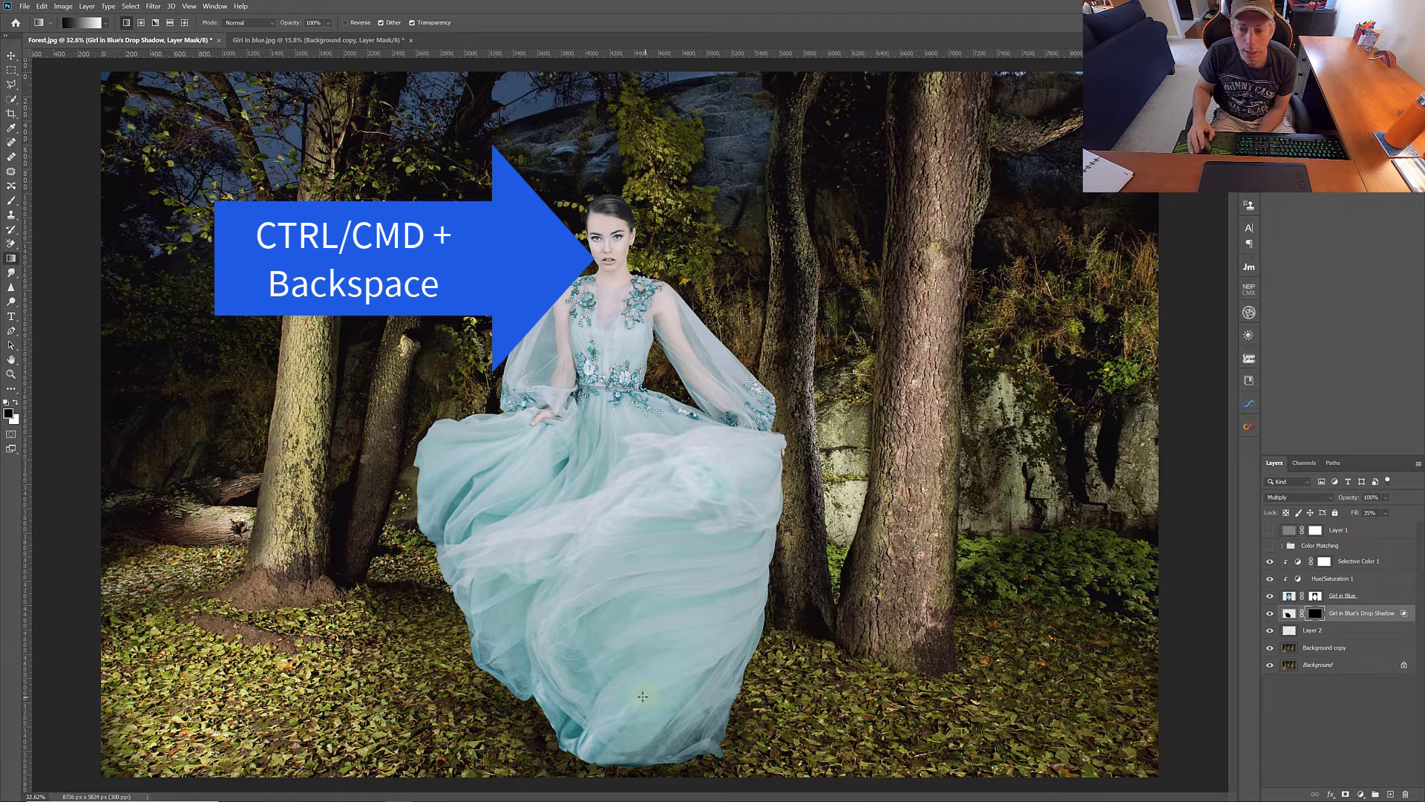
# Step: Draw a black-to-white gradient on the mask diagonally from the left tree trunk to the dress, and set the gradient's end stop to white
pyautogui.moveTo(294, 331); pyautogui.dragTo(631, 383)
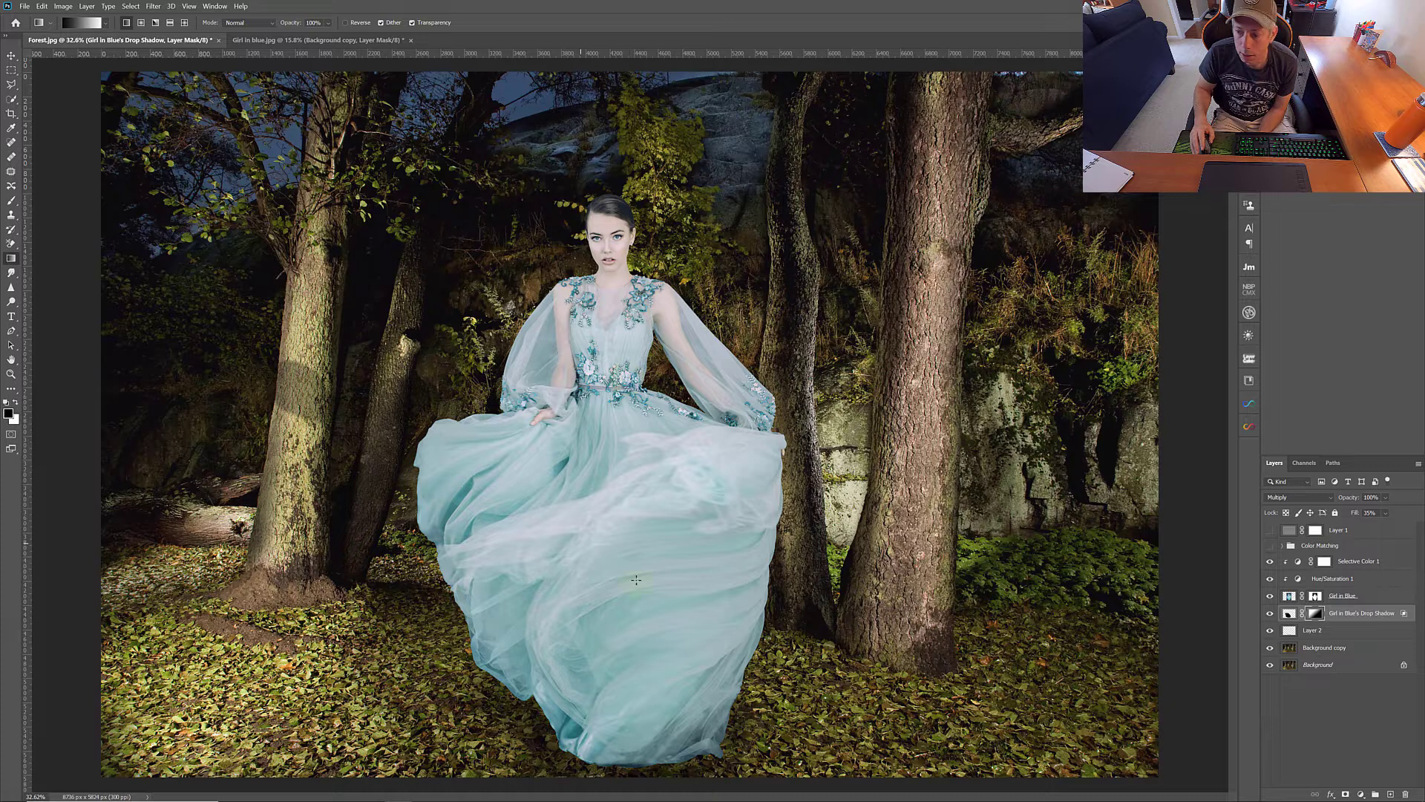
pyautogui.moveTo(283, 344); pyautogui.dragTo(566, 622)
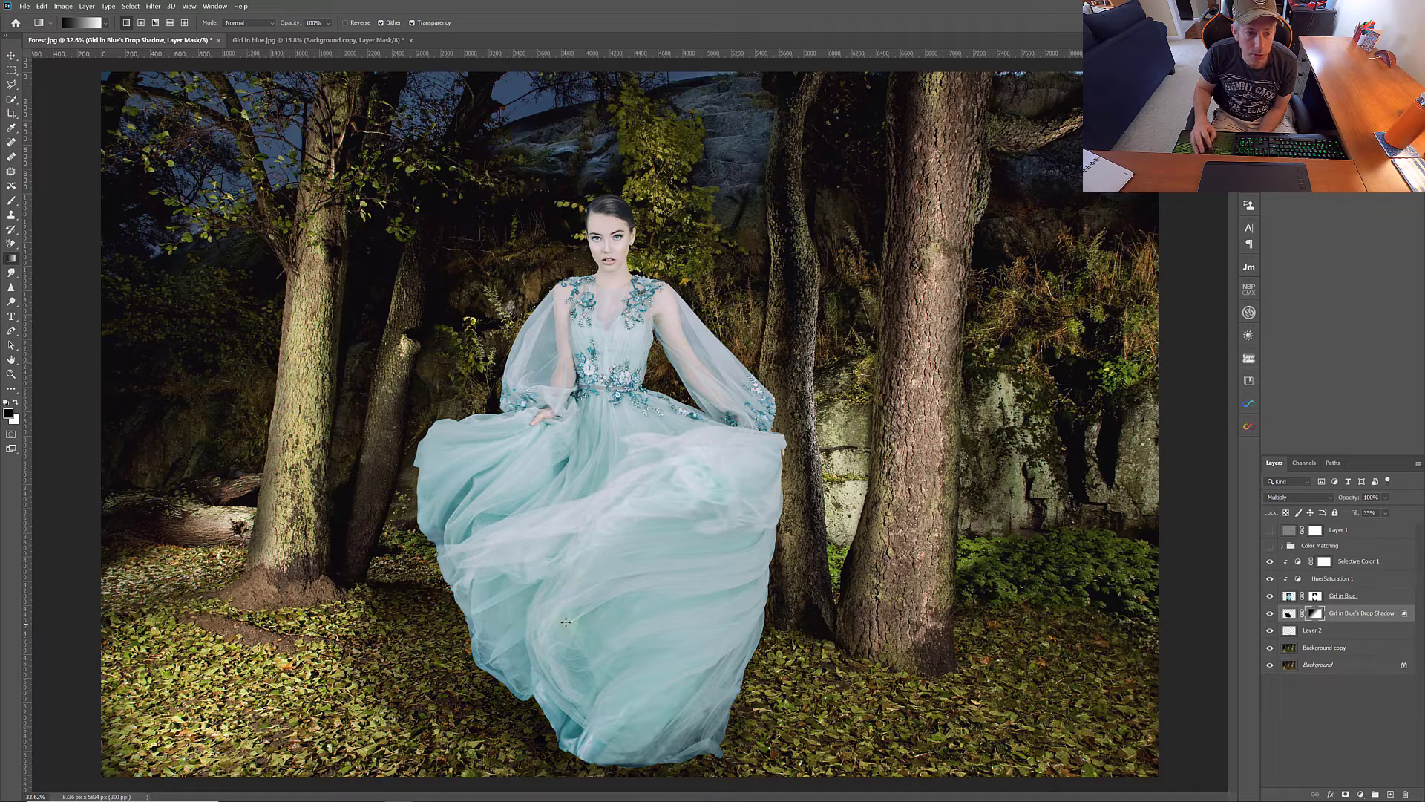
pyautogui.click(75, 26)
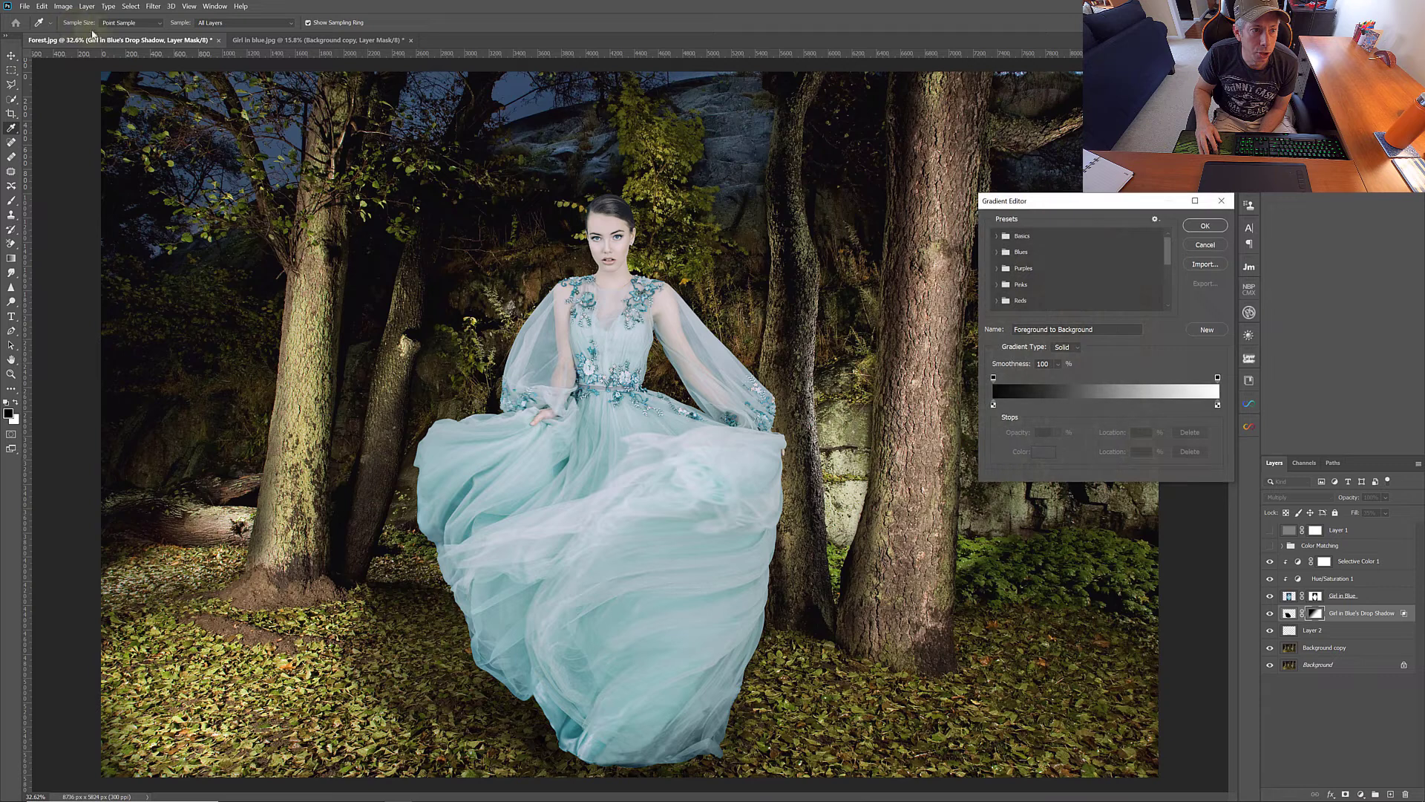
pyautogui.doubleClick(1218, 405)
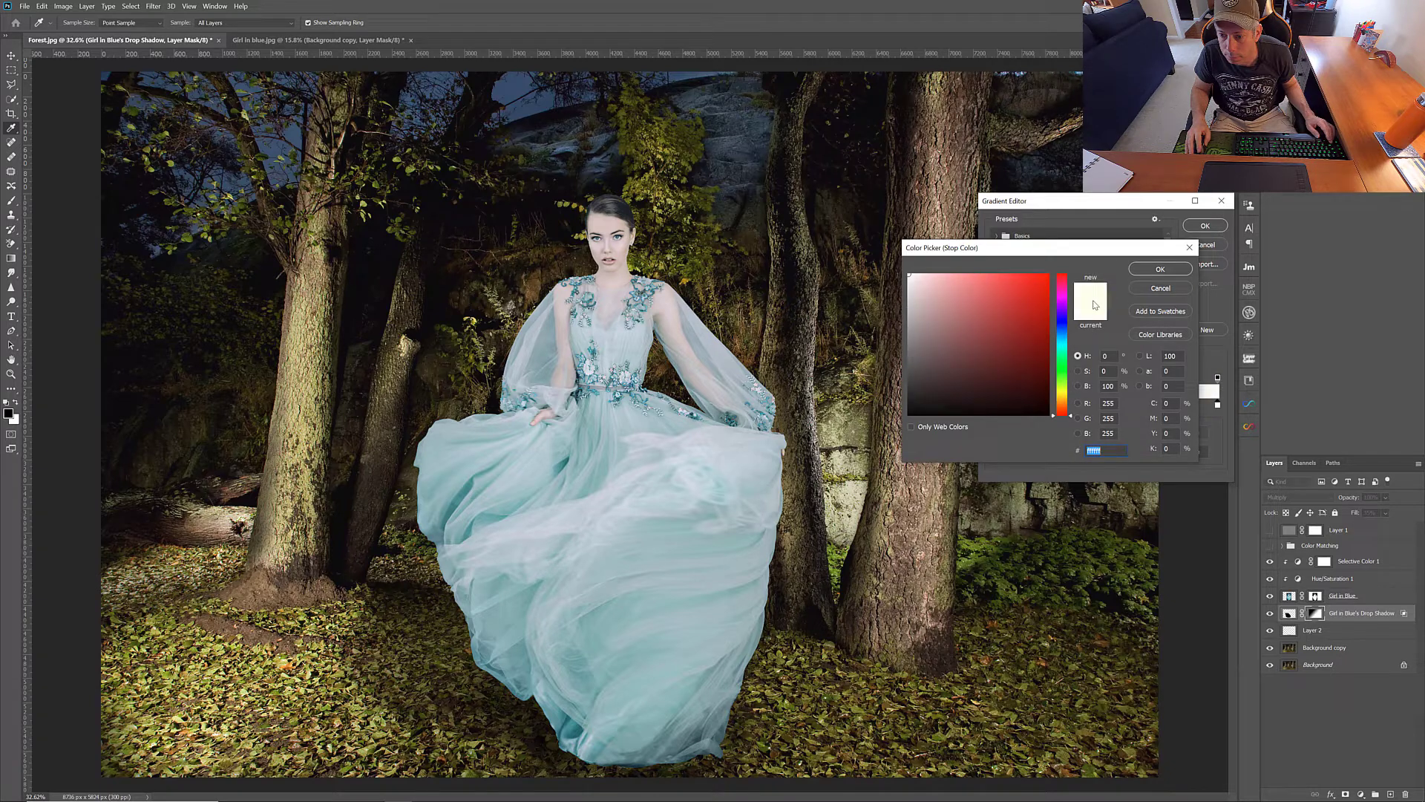
pyautogui.click(1160, 269)
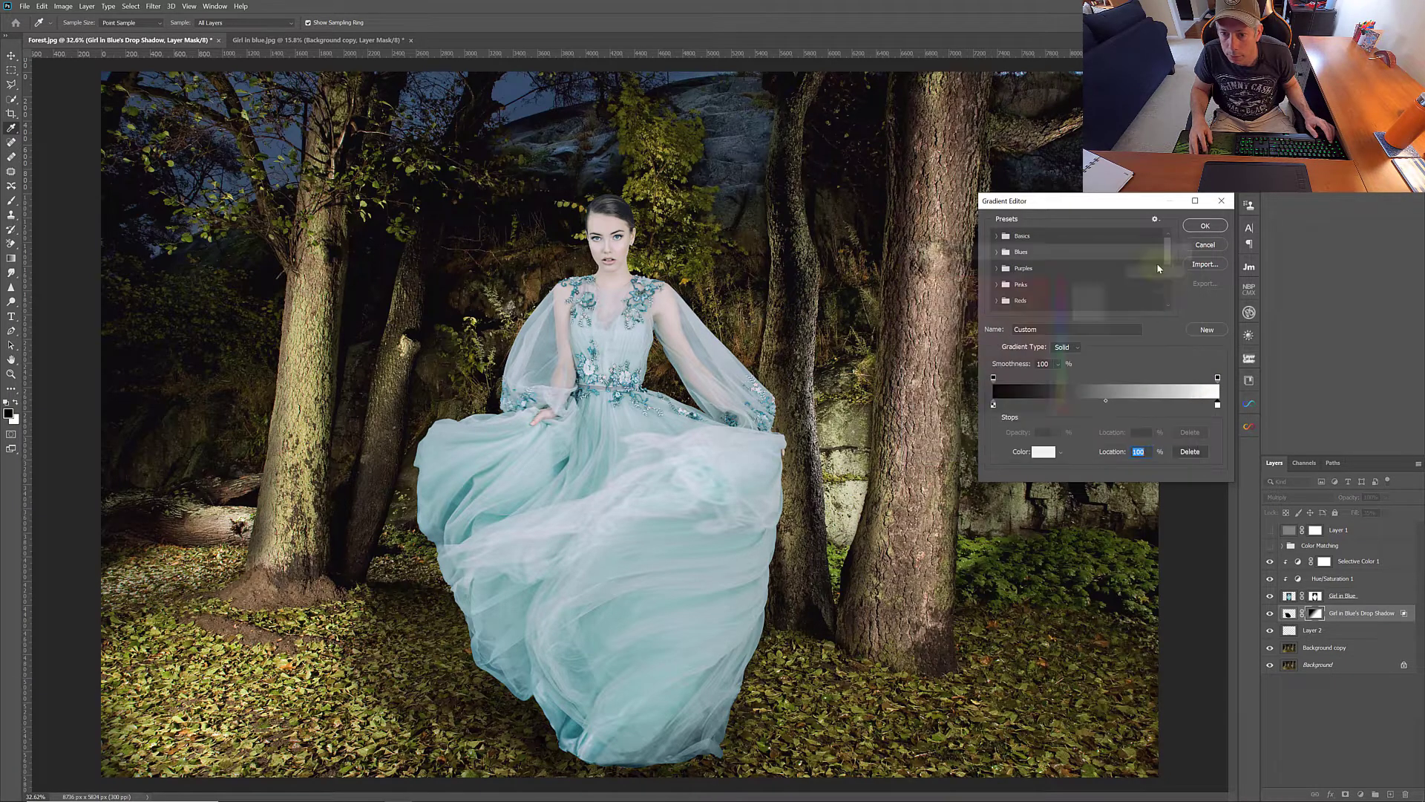
pyautogui.click(1212, 227)
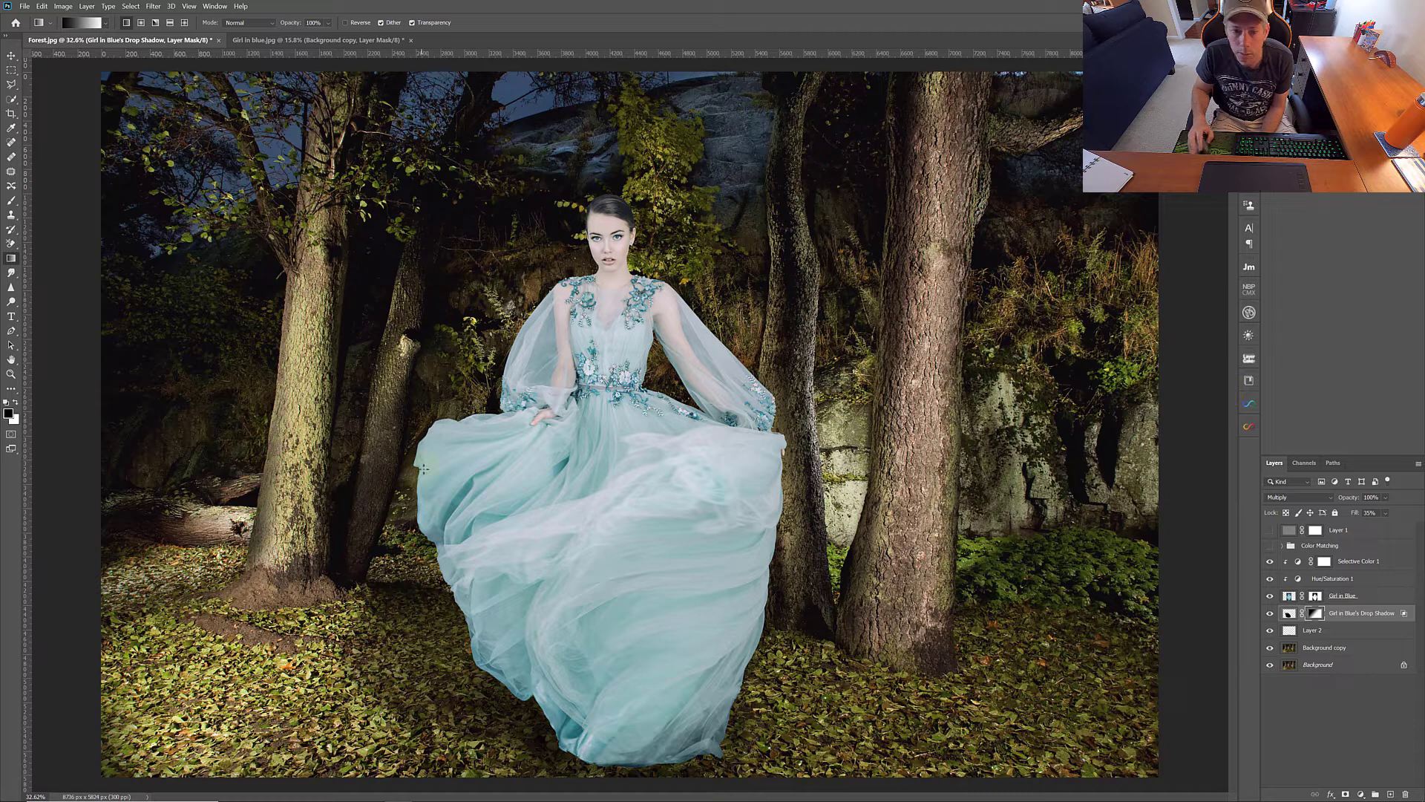
# Step: Compare the image with the drop shadow layer hidden and shown
pyautogui.click(1269, 614)
pyautogui.click(1269, 614)
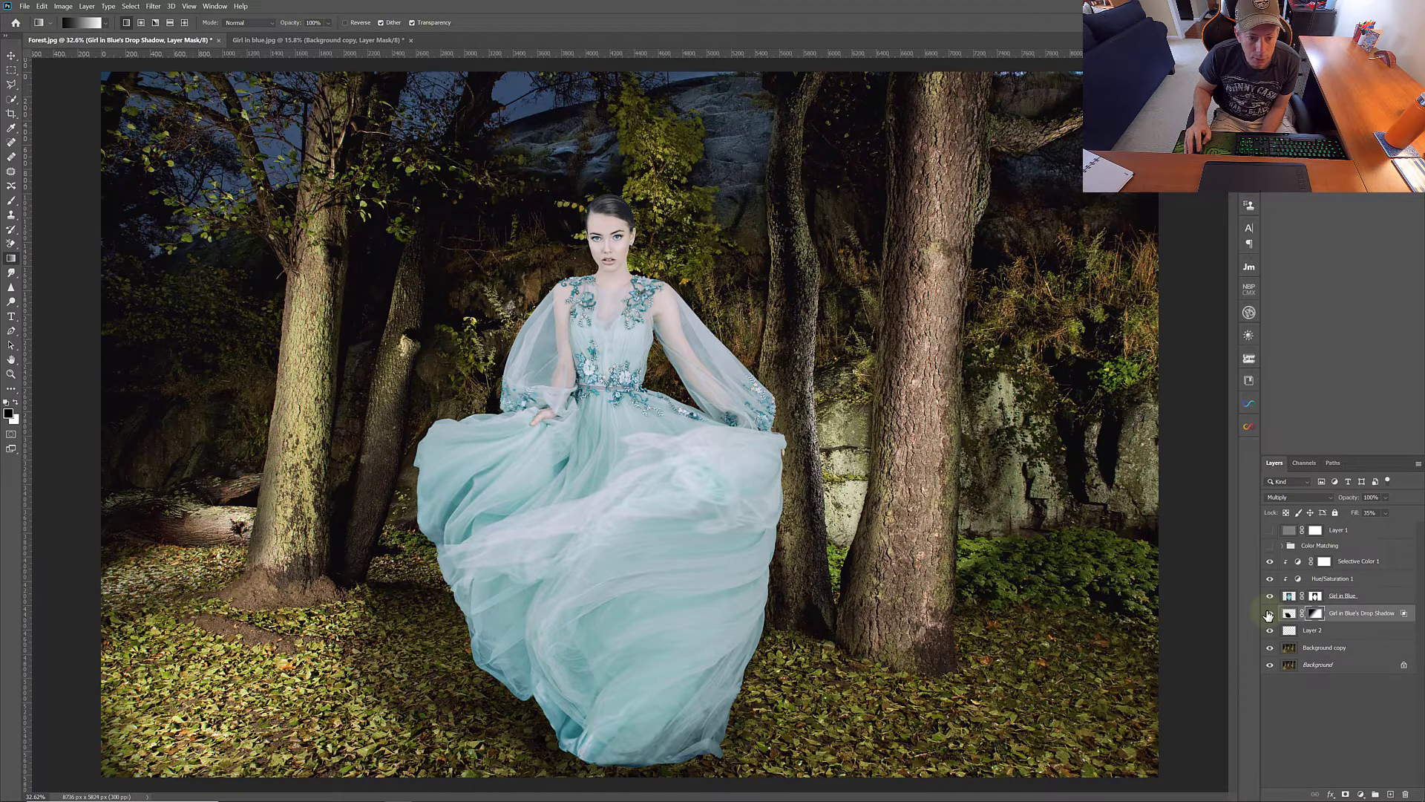
pyautogui.click(1269, 614)
pyautogui.click(1269, 614)
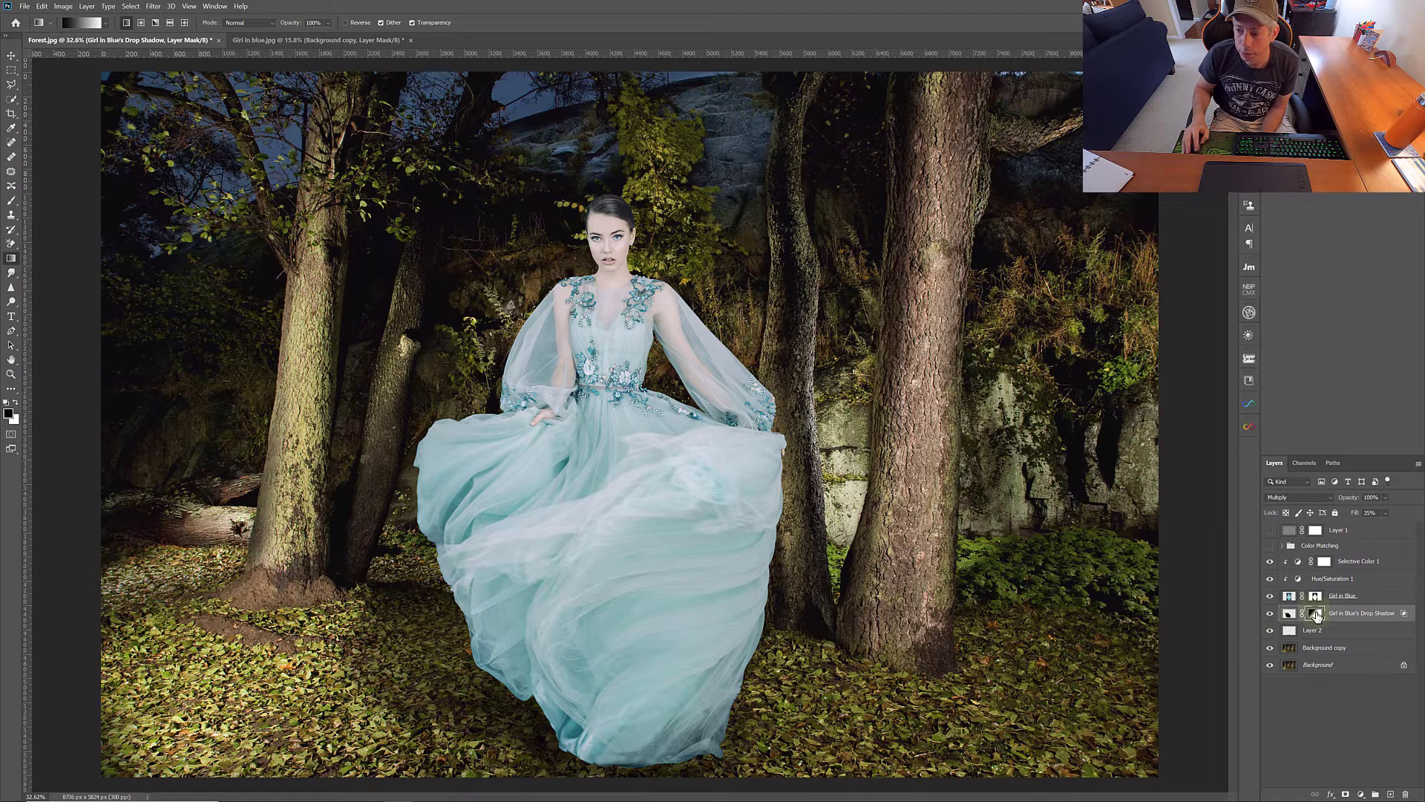
# Step: Set the gradient's start stop to black and keep its end stop white for the drop shadow mask
pyautogui.doubleClick(1317, 615)
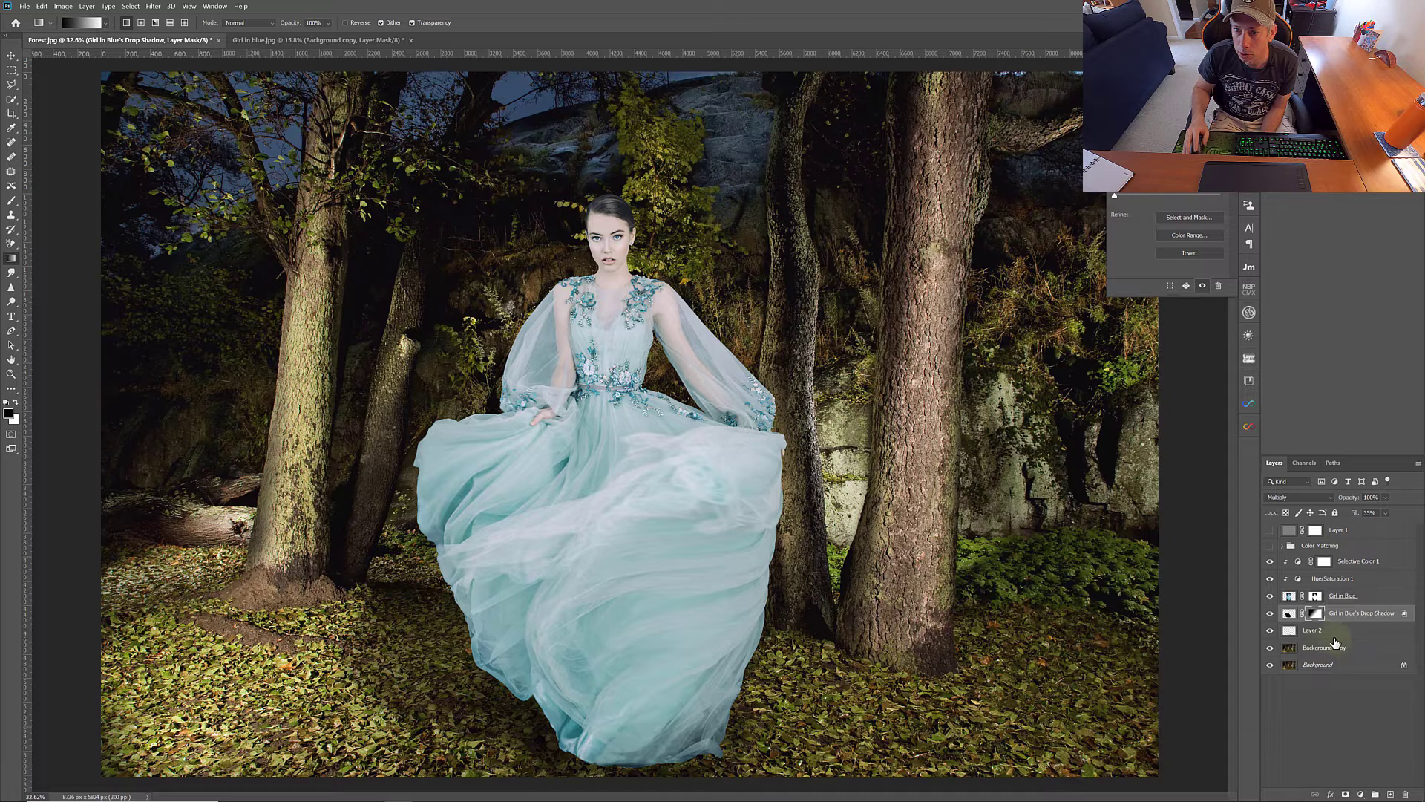
pyautogui.click(87, 23)
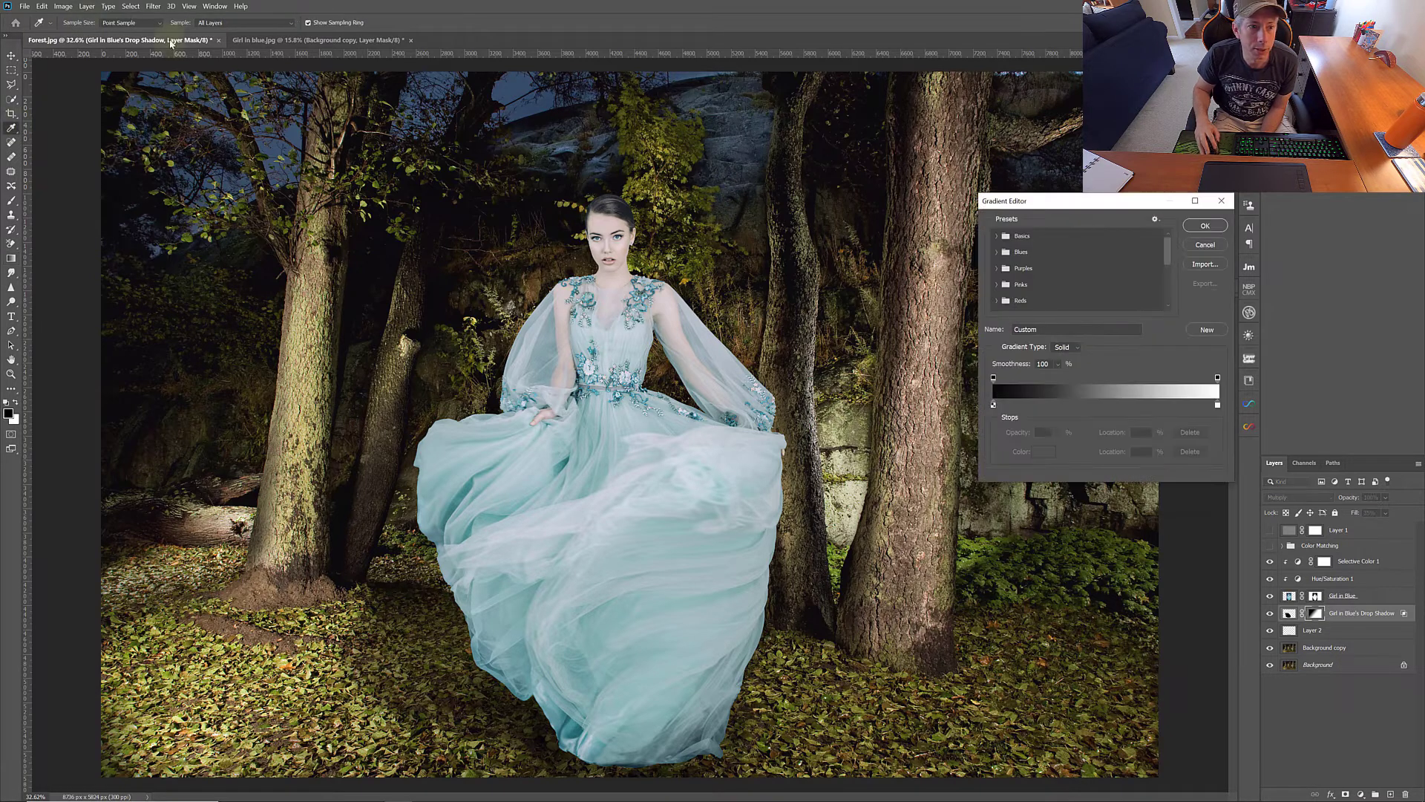
pyautogui.click(993, 406)
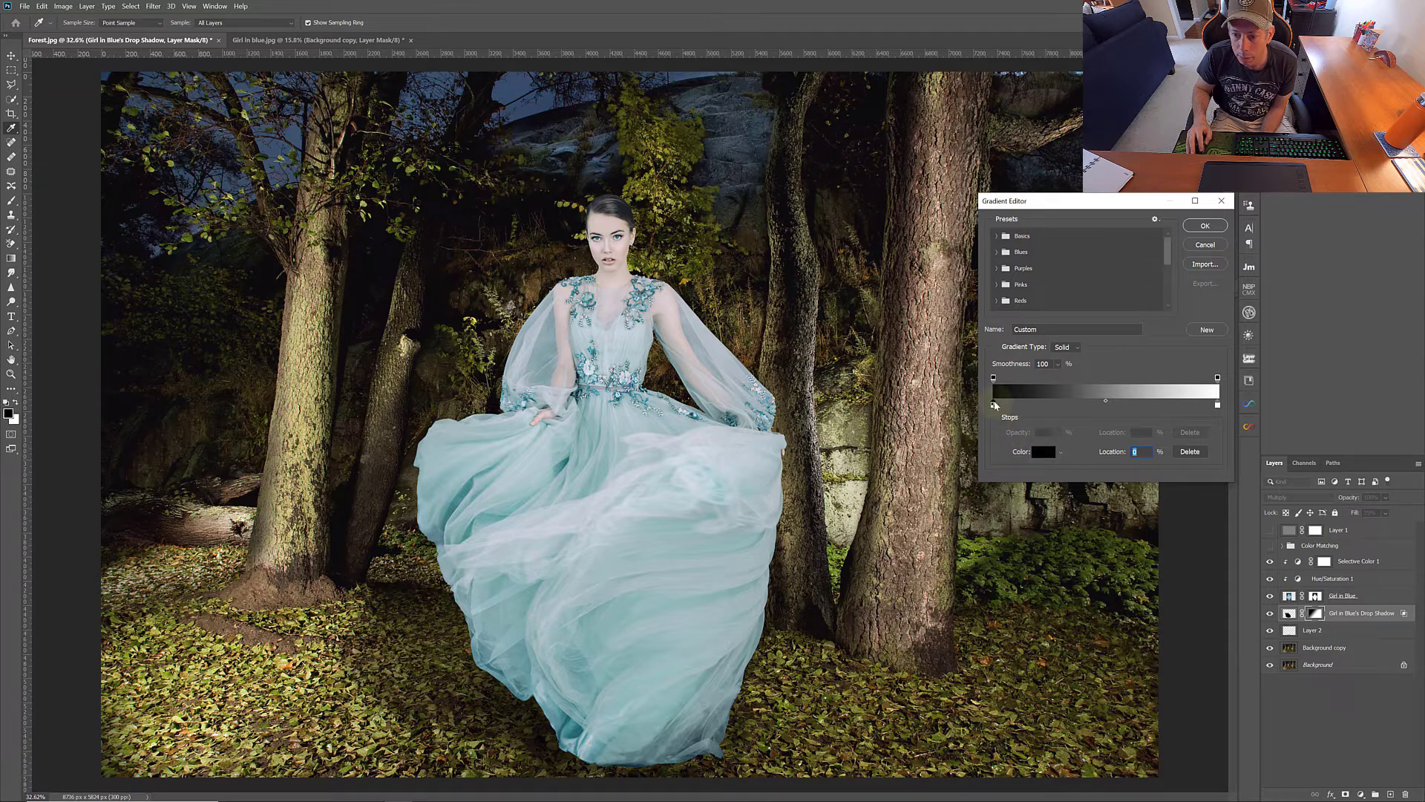
pyautogui.click(1043, 451)
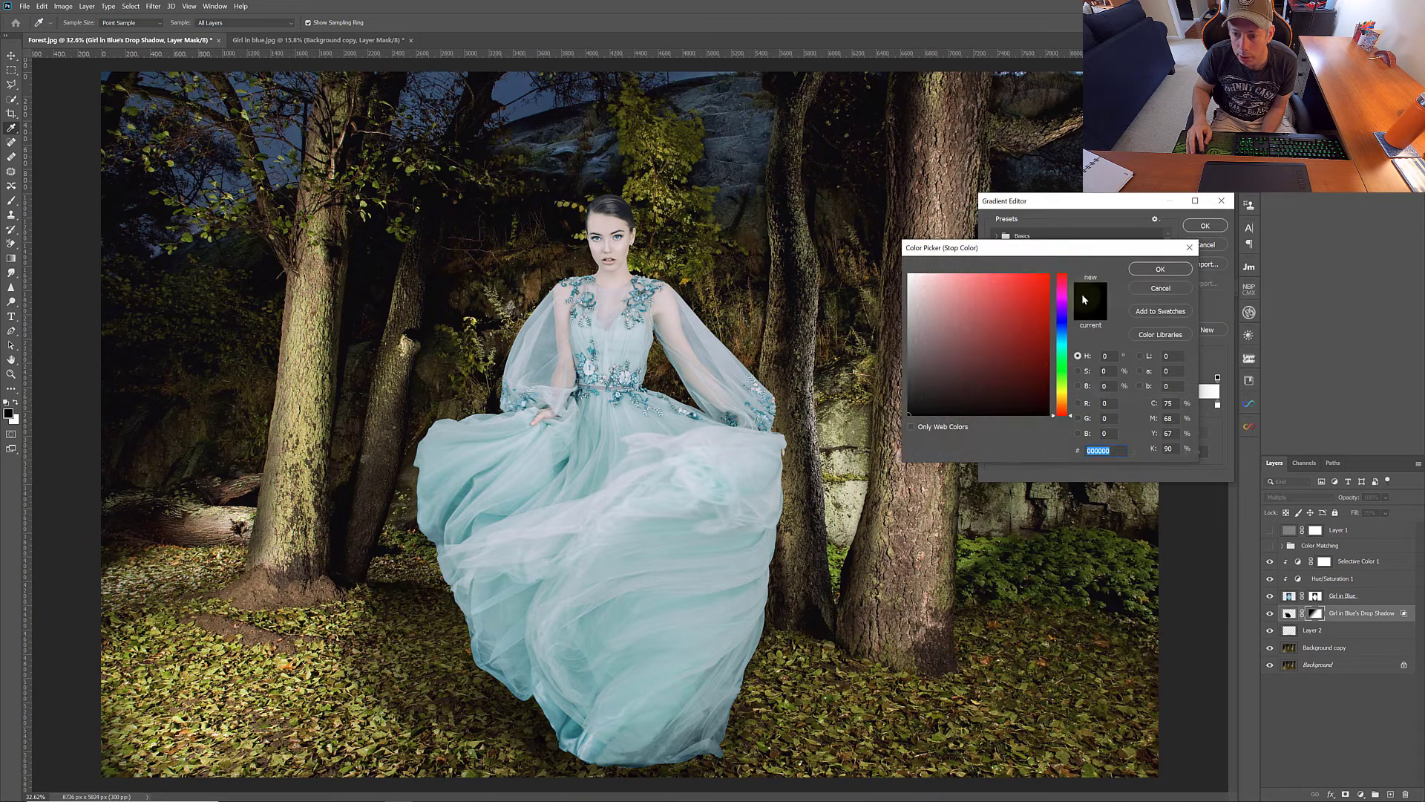
pyautogui.click(1142, 272)
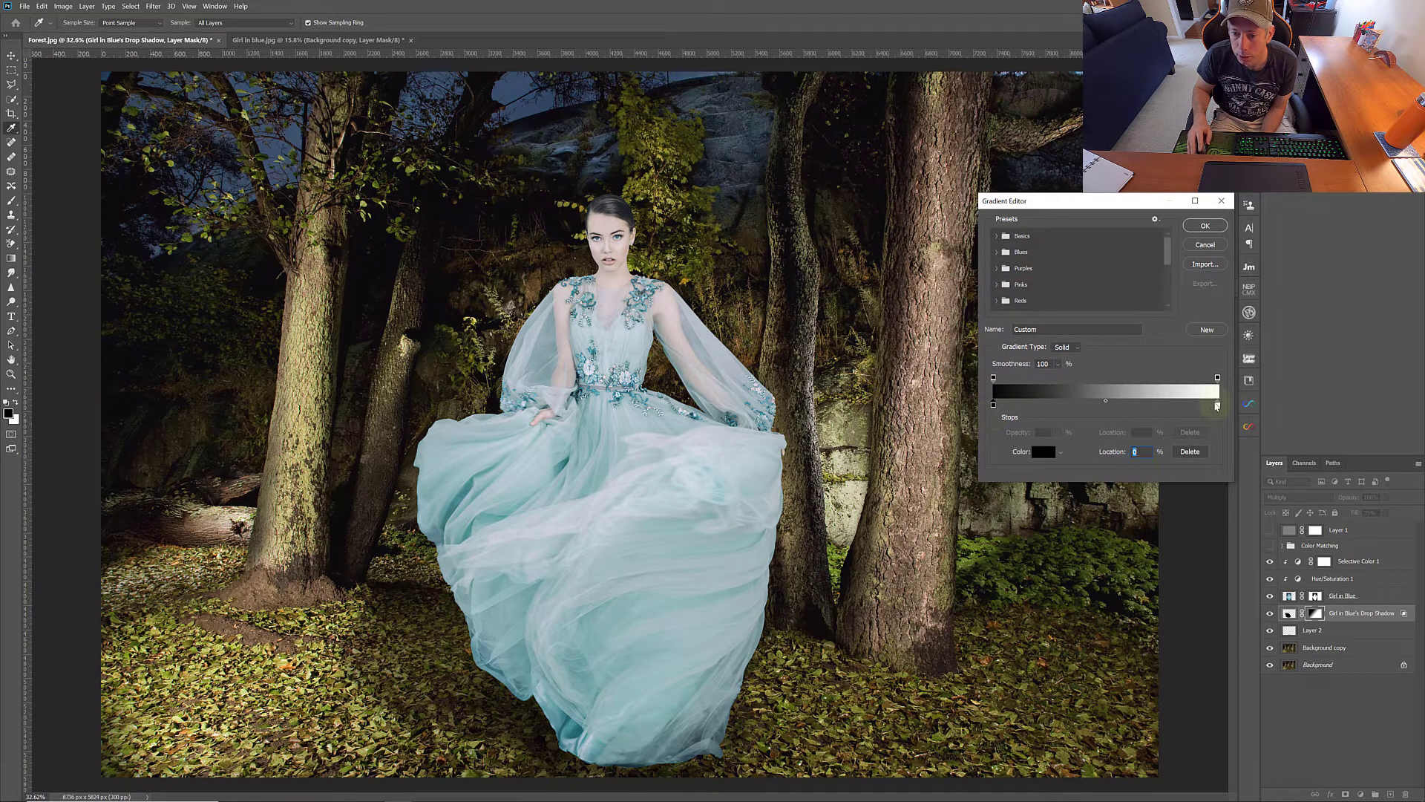
pyautogui.click(1218, 406)
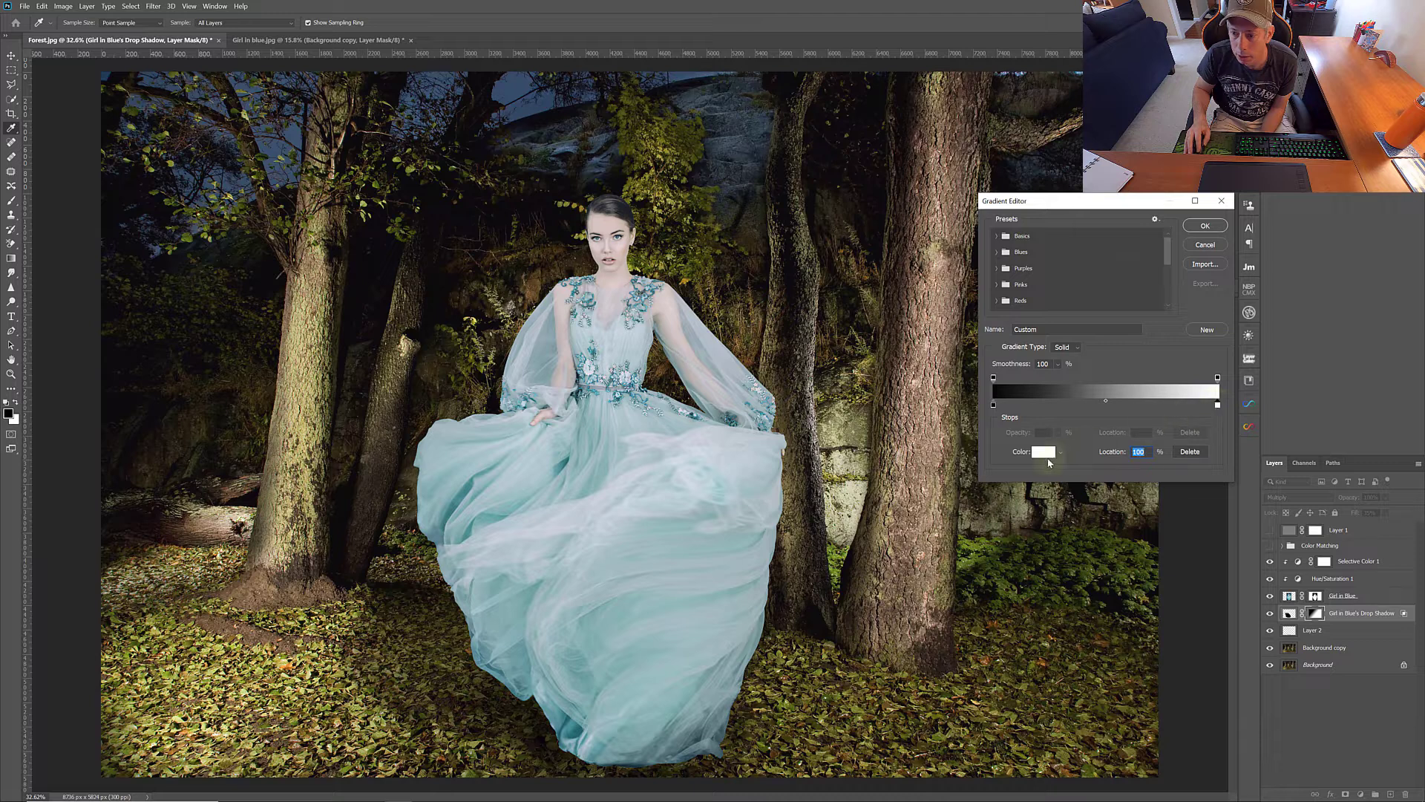
pyautogui.click(1206, 225)
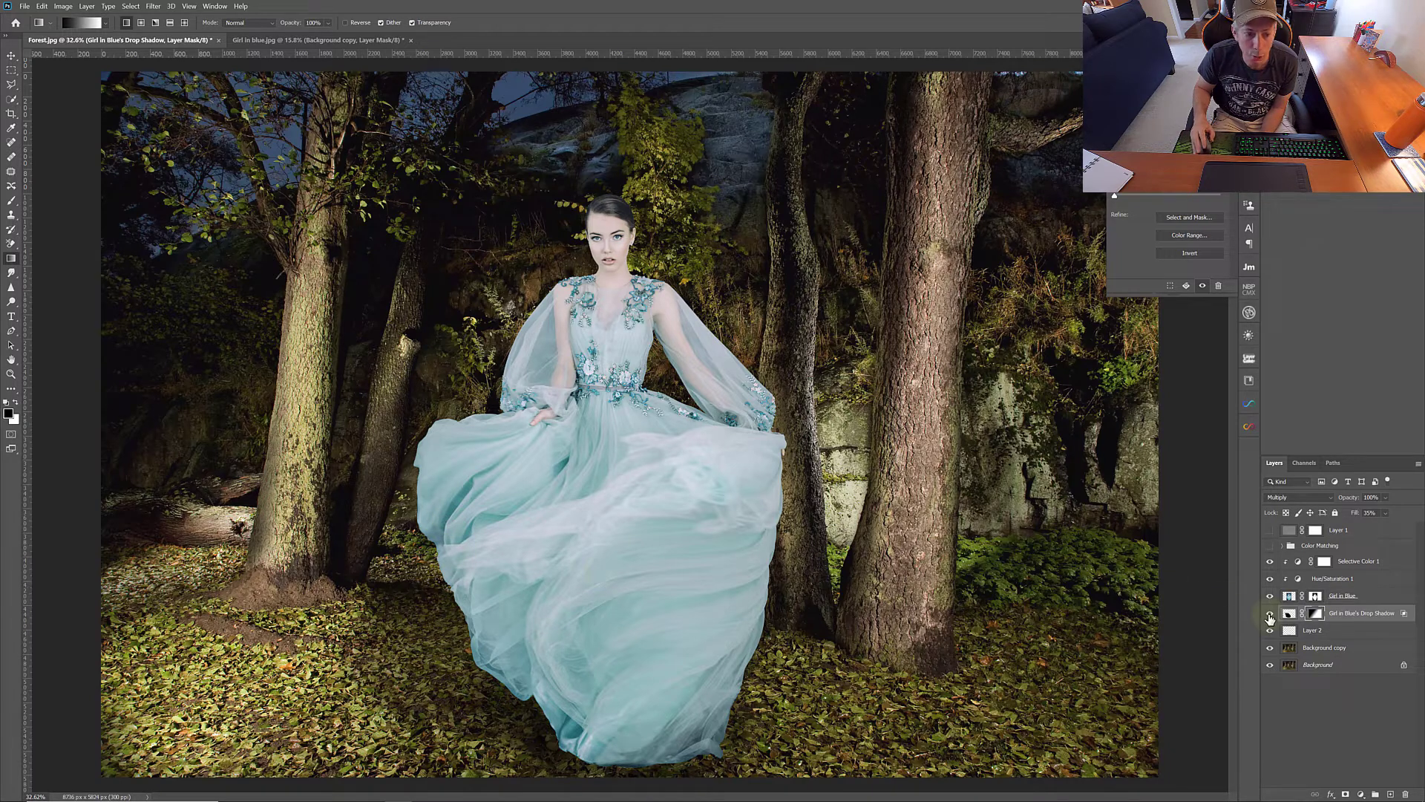
# Step: Redraw the mask gradient from the left tree trunk to the lower dress, comparing the image with the shadow layer hidden and shown
pyautogui.click(1269, 613)
pyautogui.click(1270, 613)
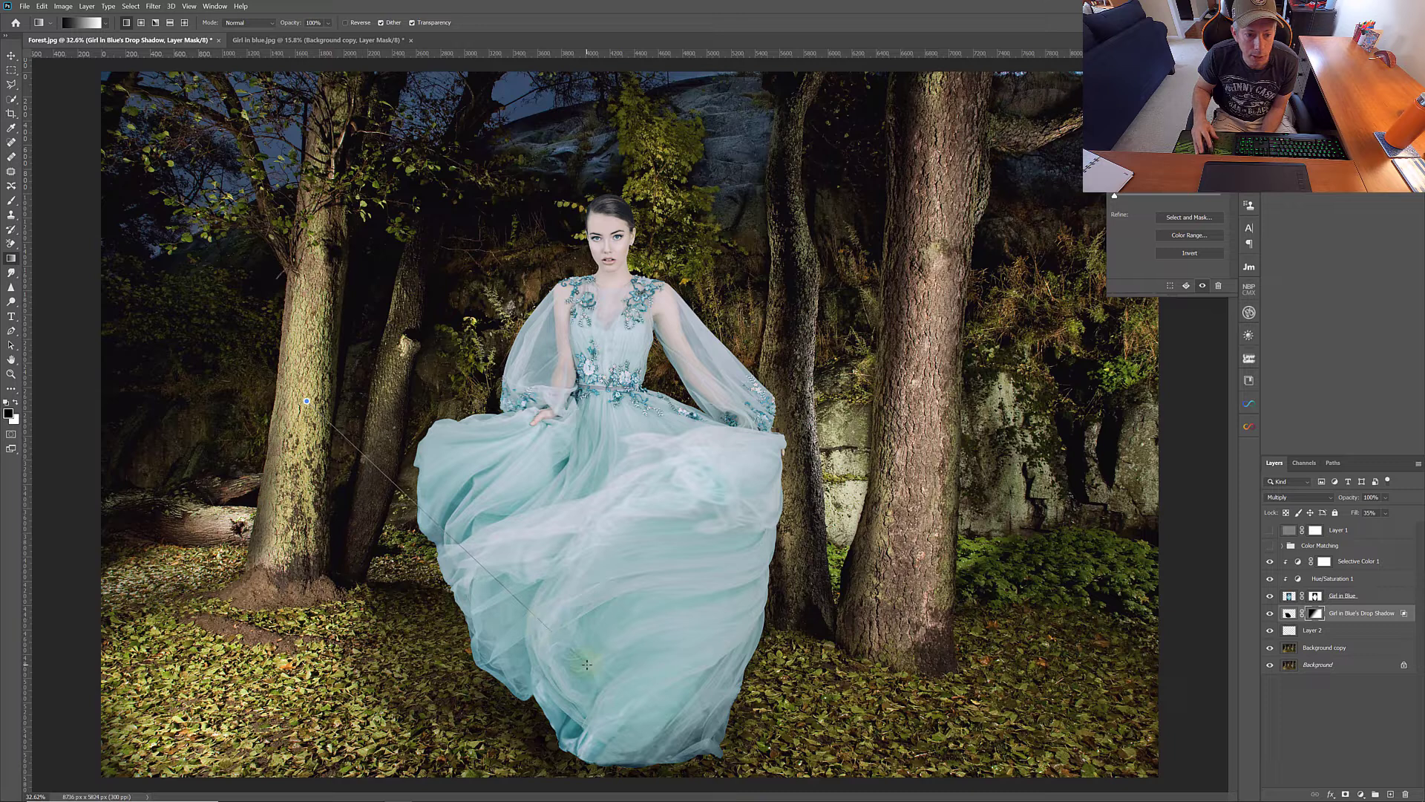
pyautogui.click(1270, 613)
pyautogui.click(1270, 614)
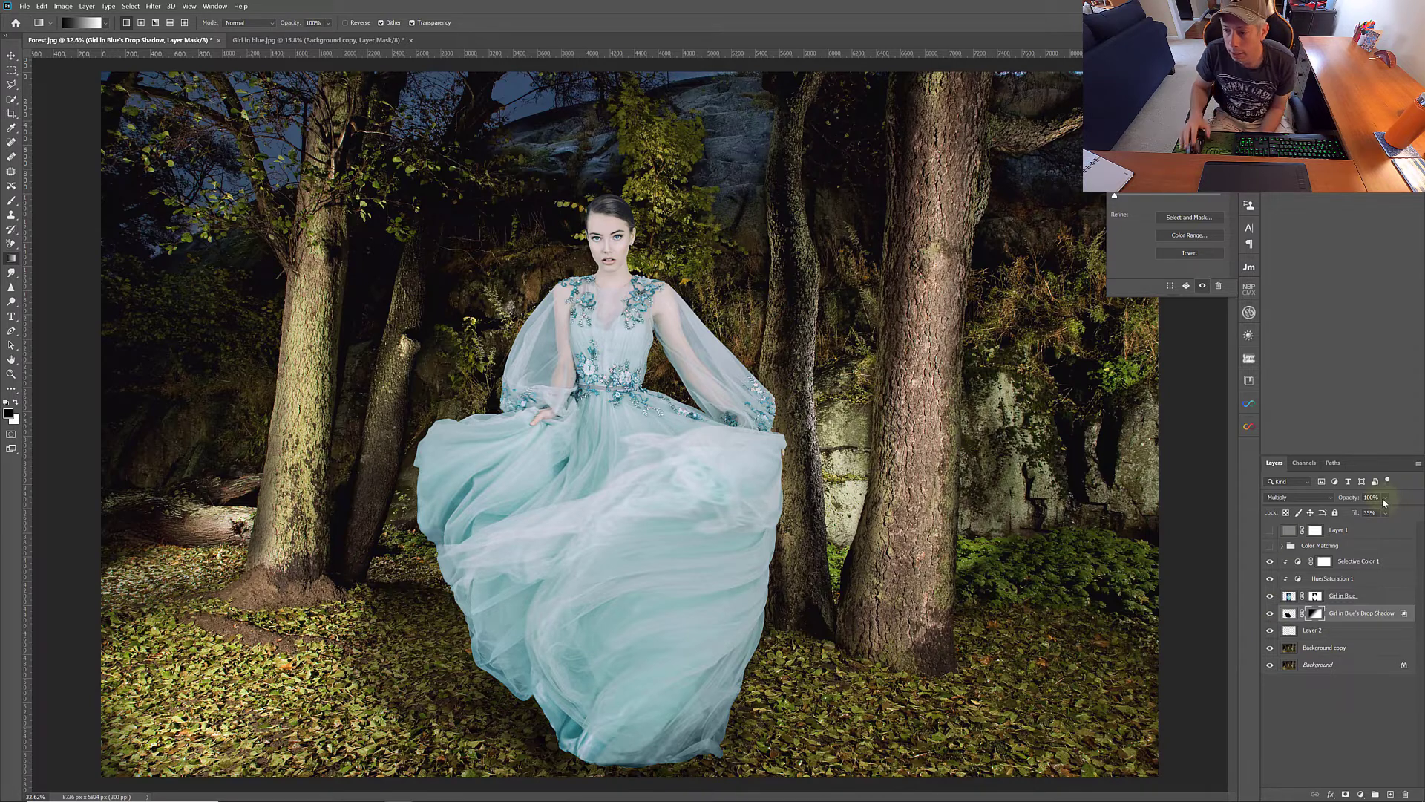
# Step: Change the drop shadow layer's blend mode to Normal and set its opacity to 70%
pyautogui.moveTo(1406, 512)
pyautogui.mouseDown()
pyautogui.moveTo(1375, 512)
pyautogui.moveTo(1413, 515)
pyautogui.mouseUp()
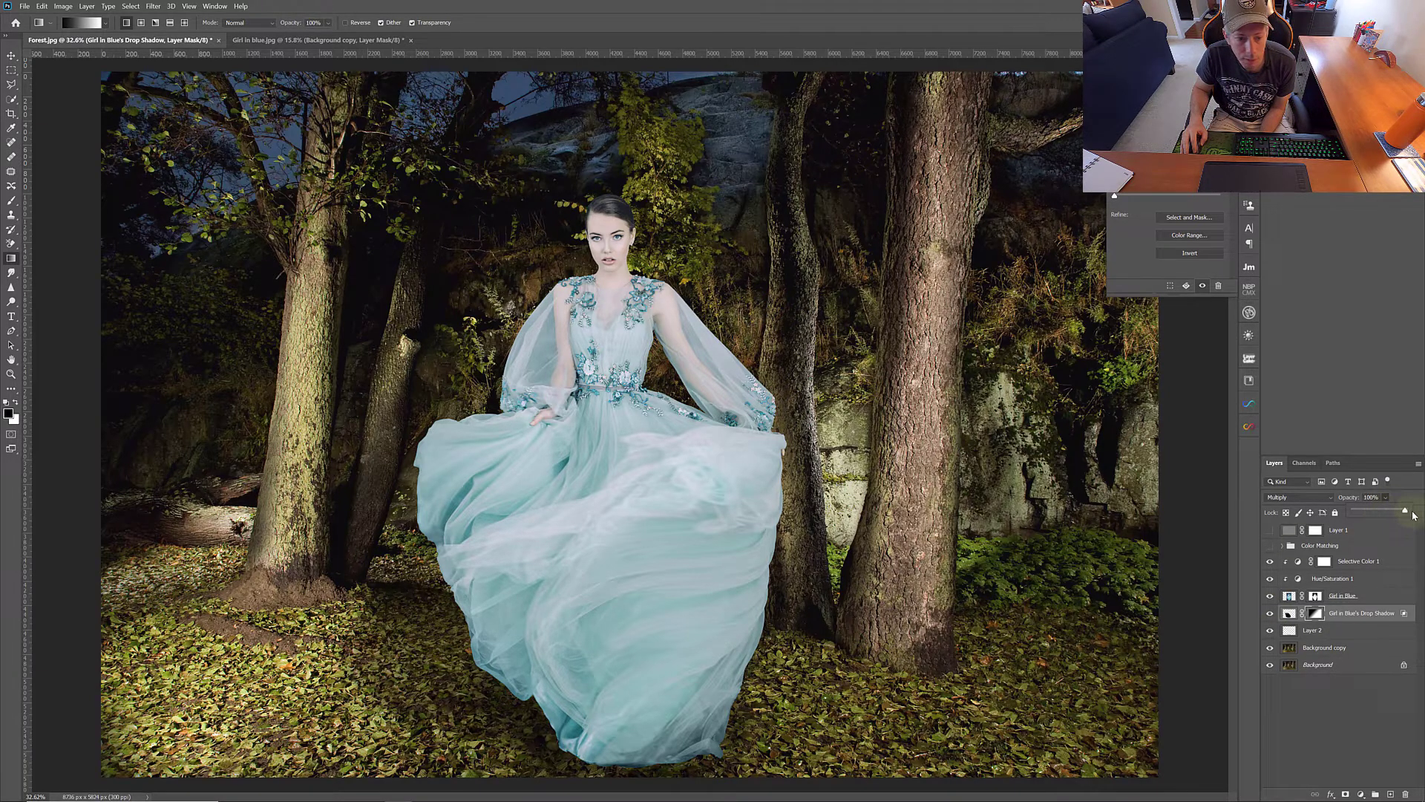
pyautogui.click(1391, 445)
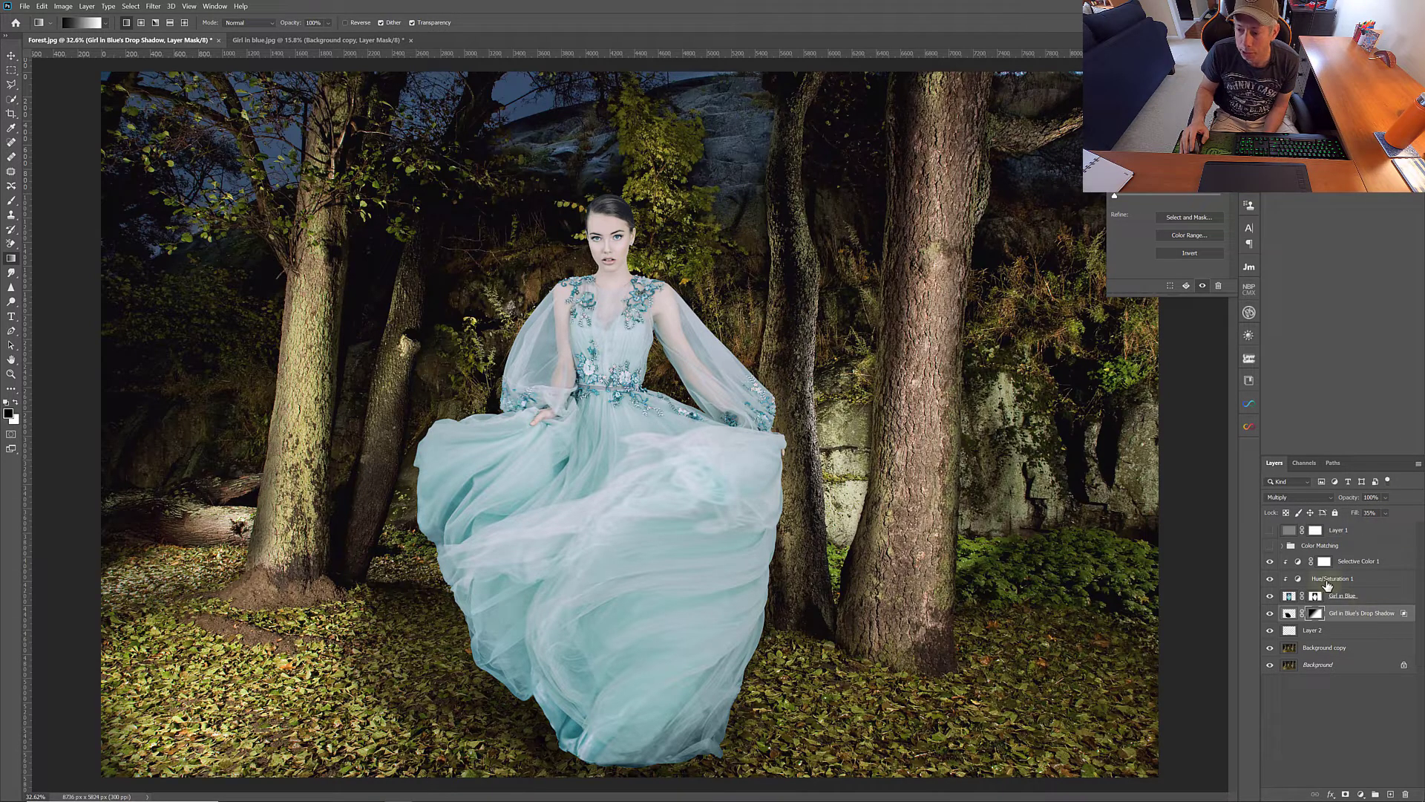
pyautogui.click(1325, 499)
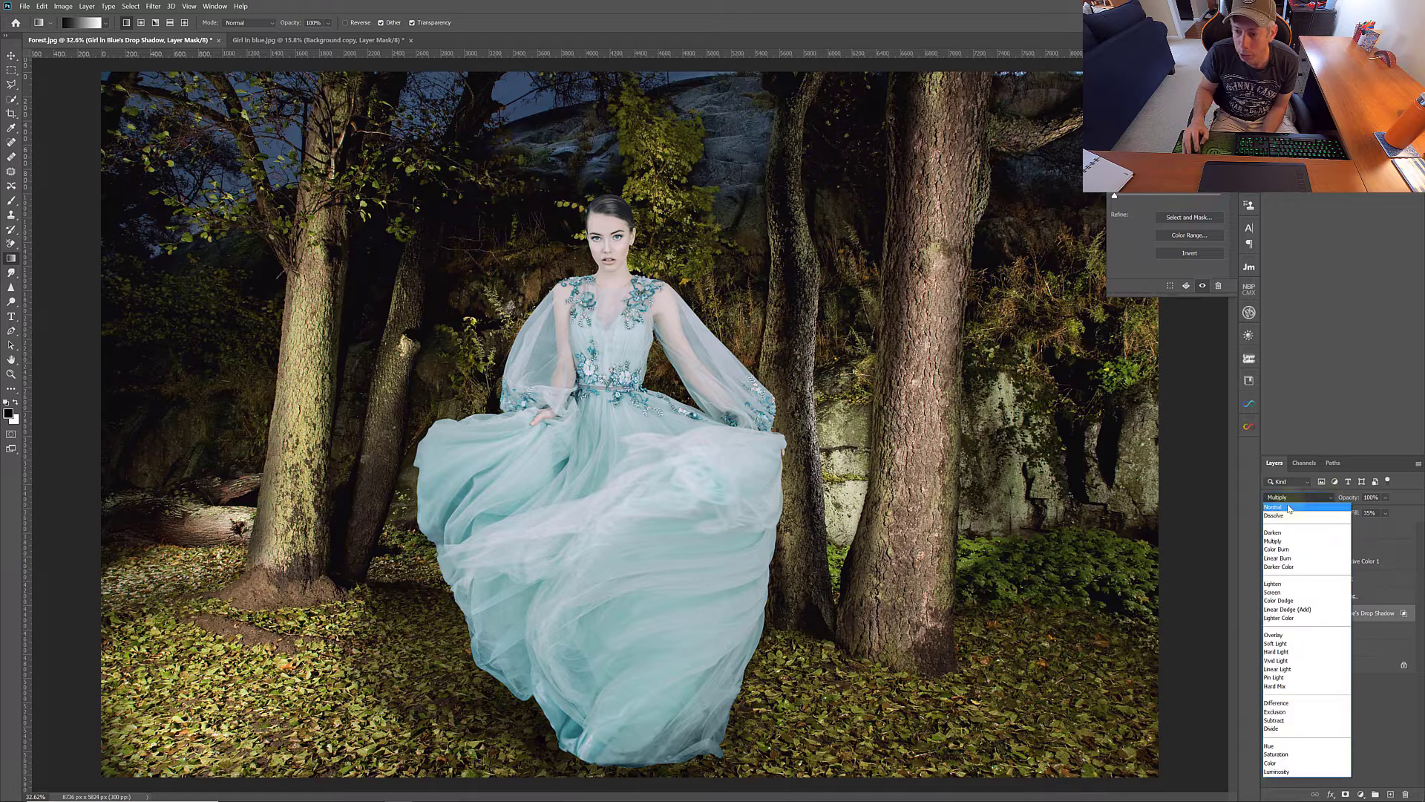
pyautogui.click(1279, 496)
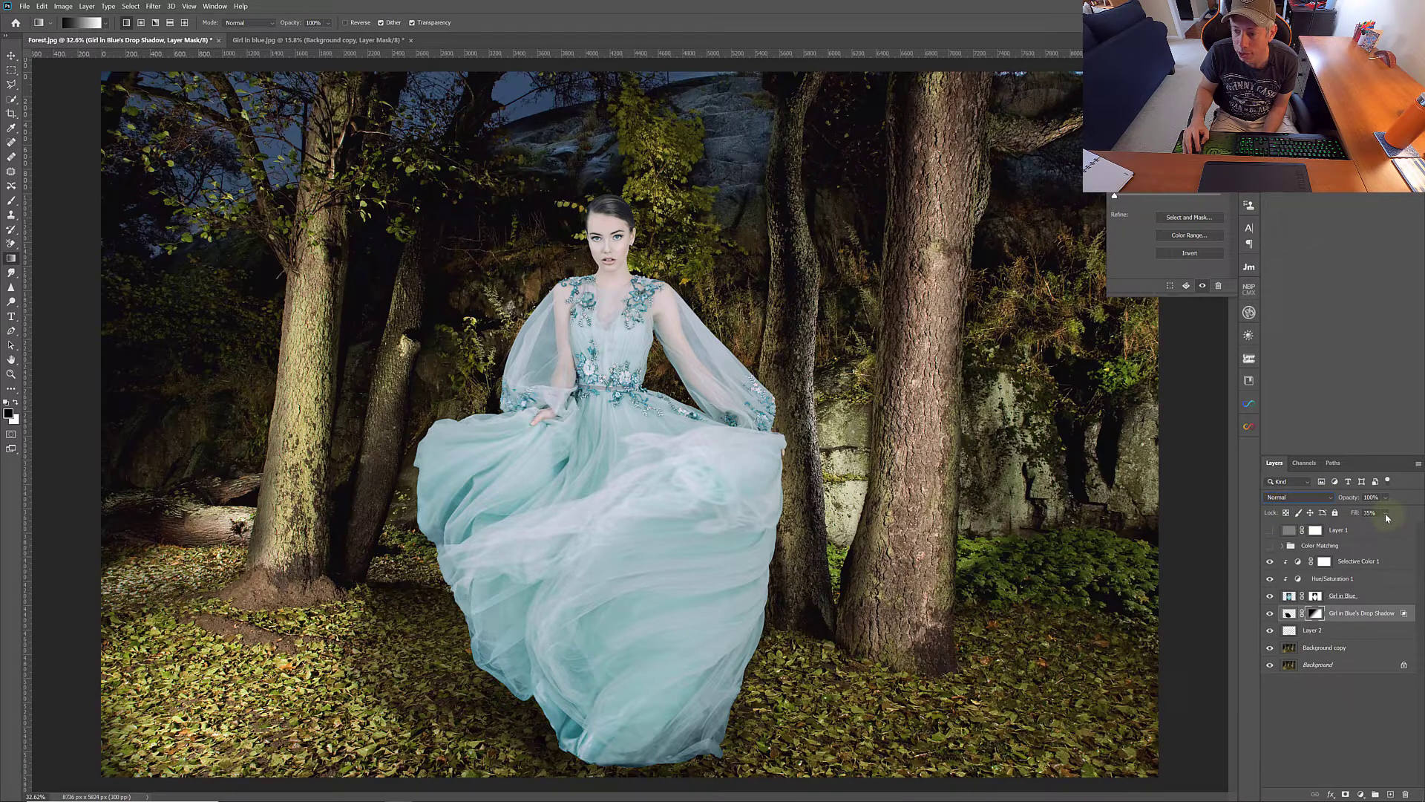
pyautogui.moveTo(1387, 514); pyautogui.dragTo(1413, 512)
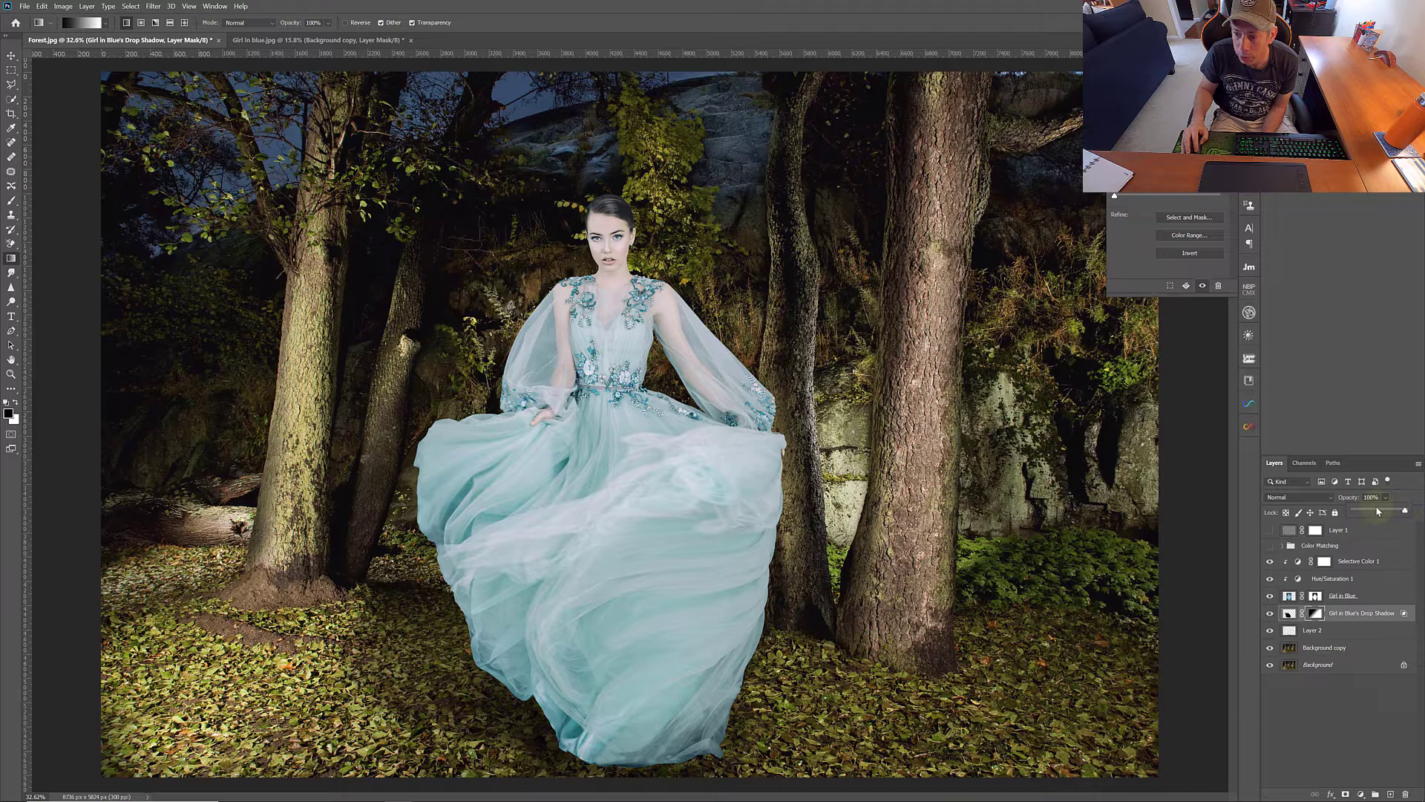
pyautogui.moveTo(1393, 512)
pyautogui.mouseDown()
pyautogui.moveTo(1363, 512)
pyautogui.moveTo(1386, 513)
pyautogui.mouseUp()
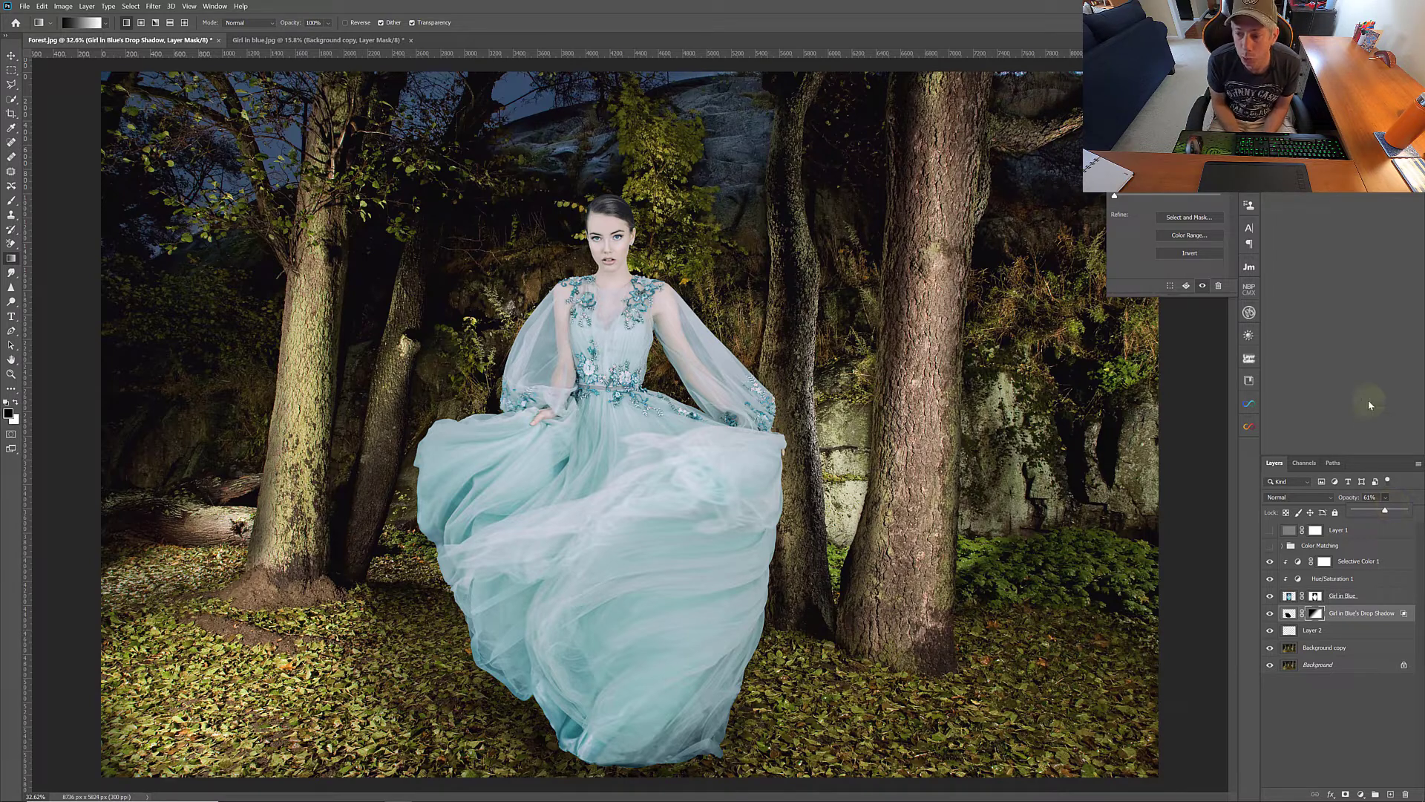
pyautogui.moveTo(1386, 513); pyautogui.dragTo(1393, 512)
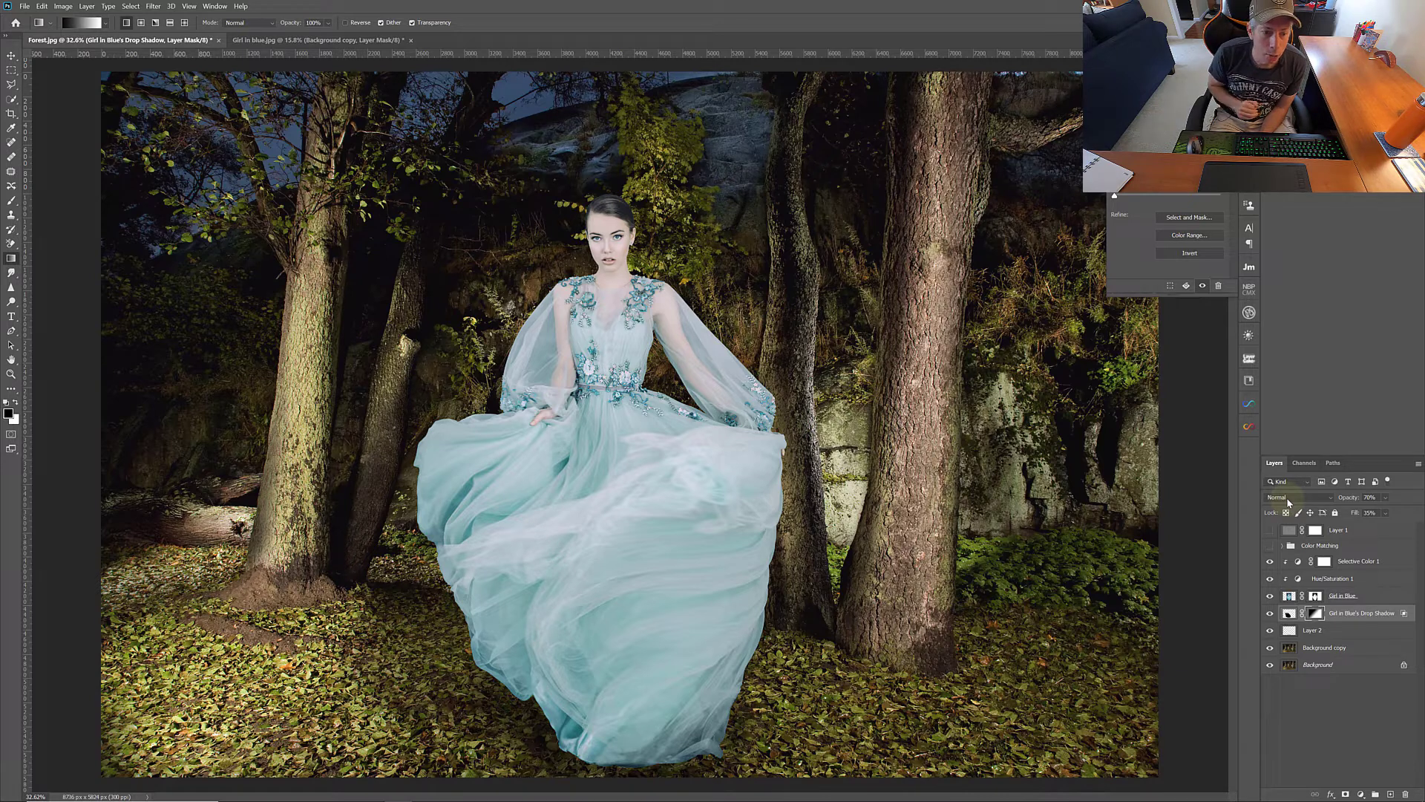
# Step: Raise the drop shadow layer's opacity to 80%, comparing the image with the layer hidden and shown
pyautogui.click(1270, 614)
pyautogui.click(1271, 615)
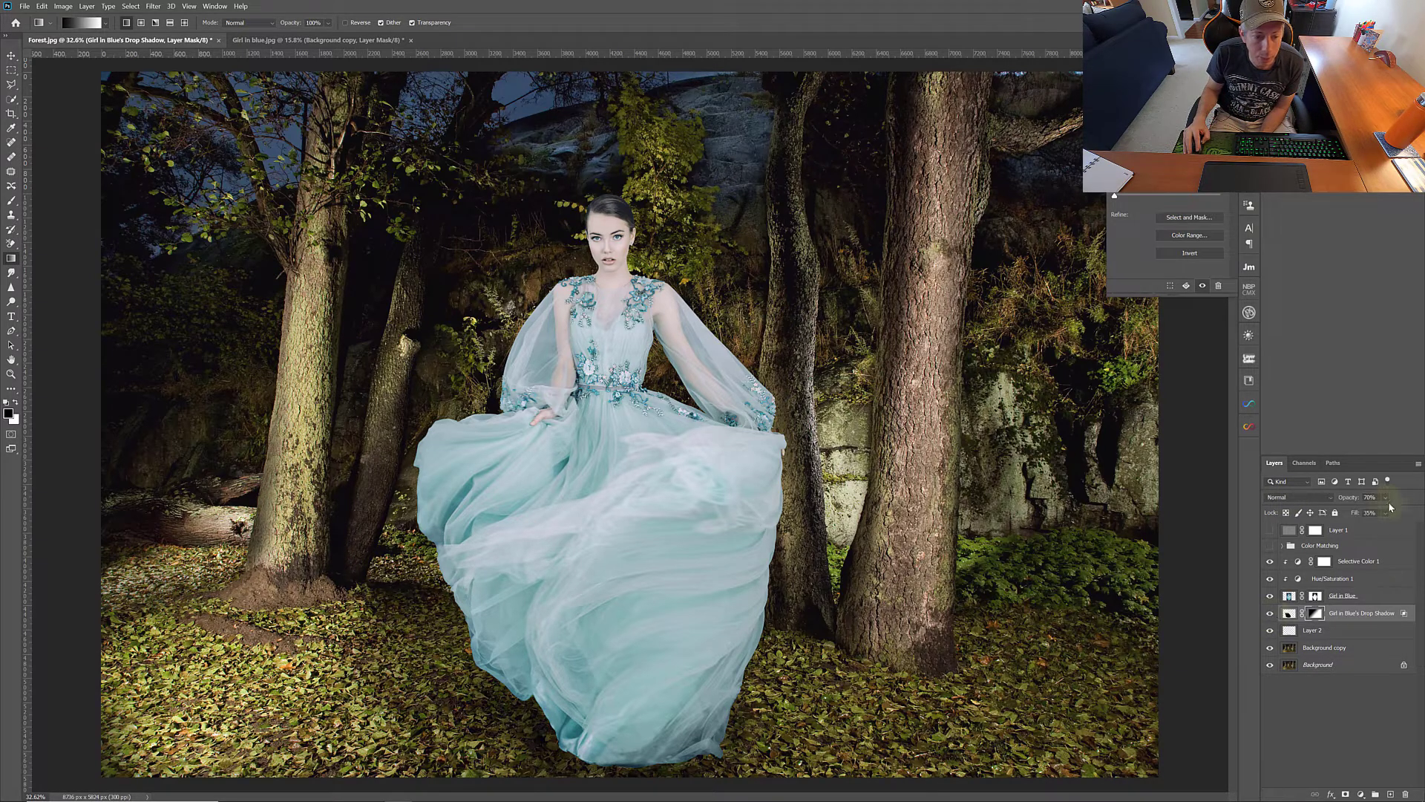
pyautogui.moveTo(1386, 499); pyautogui.dragTo(1411, 512)
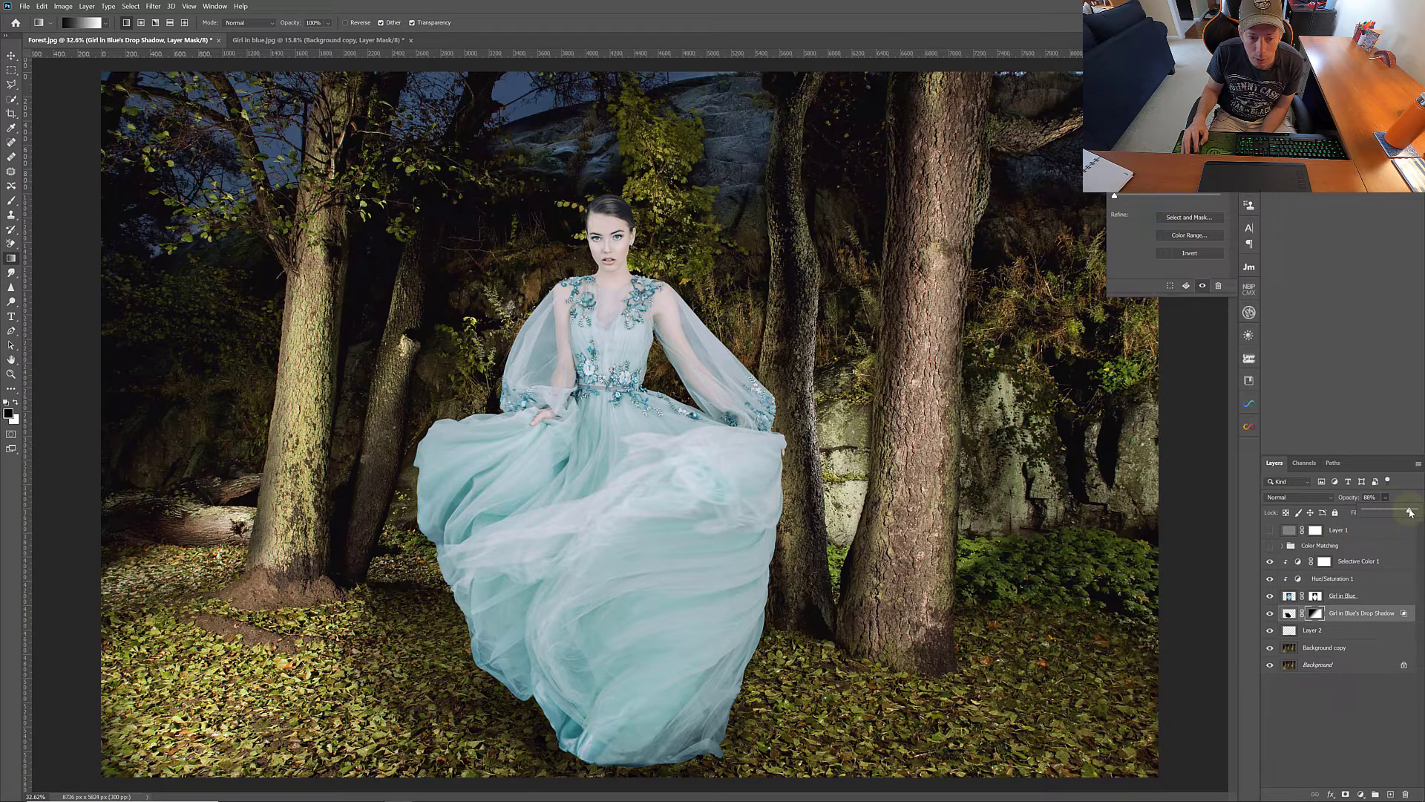
pyautogui.click(1270, 614)
pyautogui.click(1269, 613)
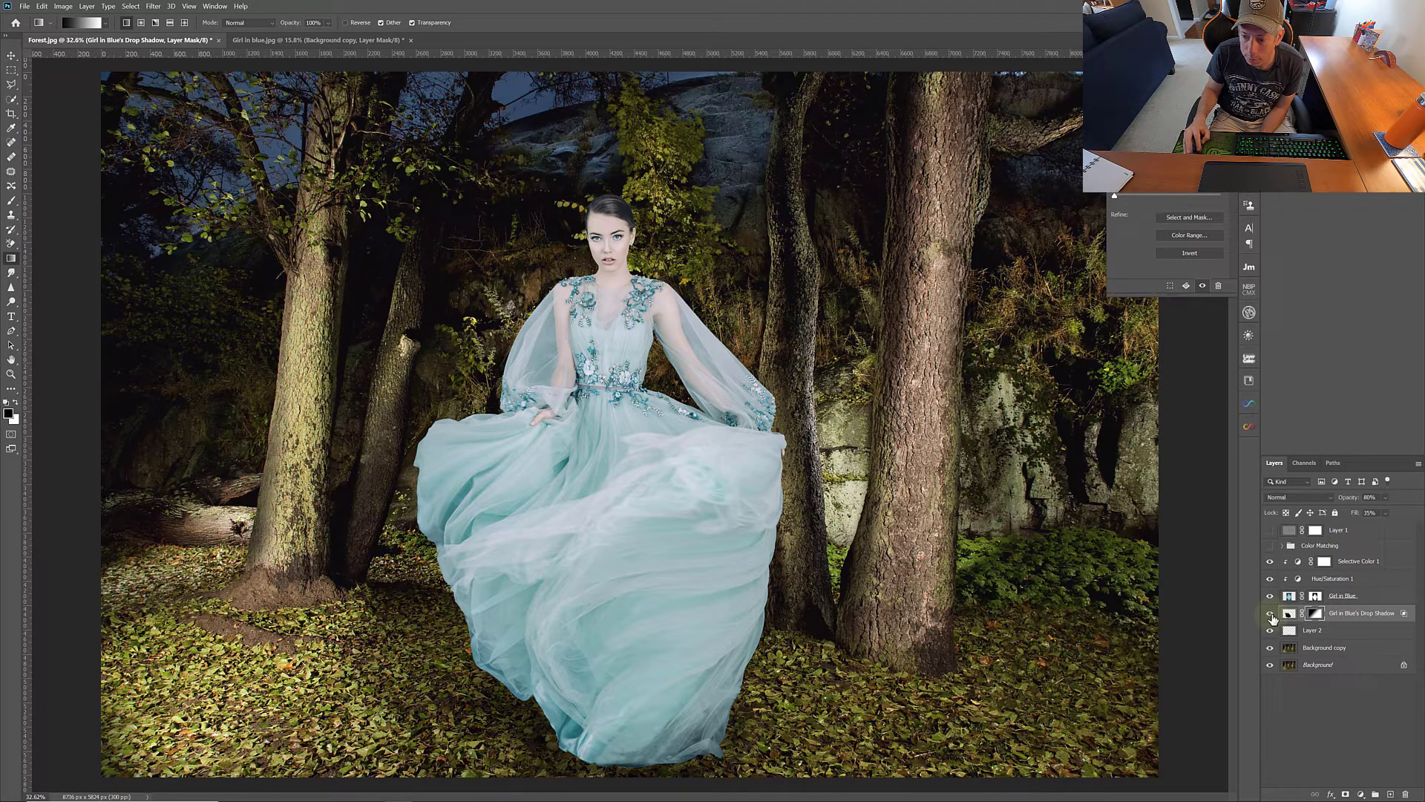